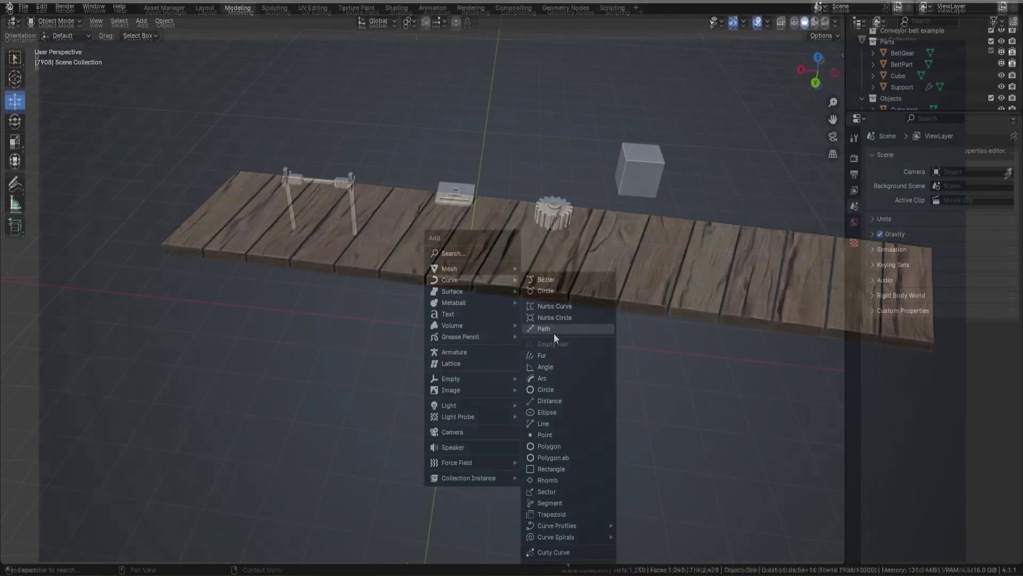
Add a Path curve and turn off the Flat option in its Conveyor Belt modifier.
click(543, 329)
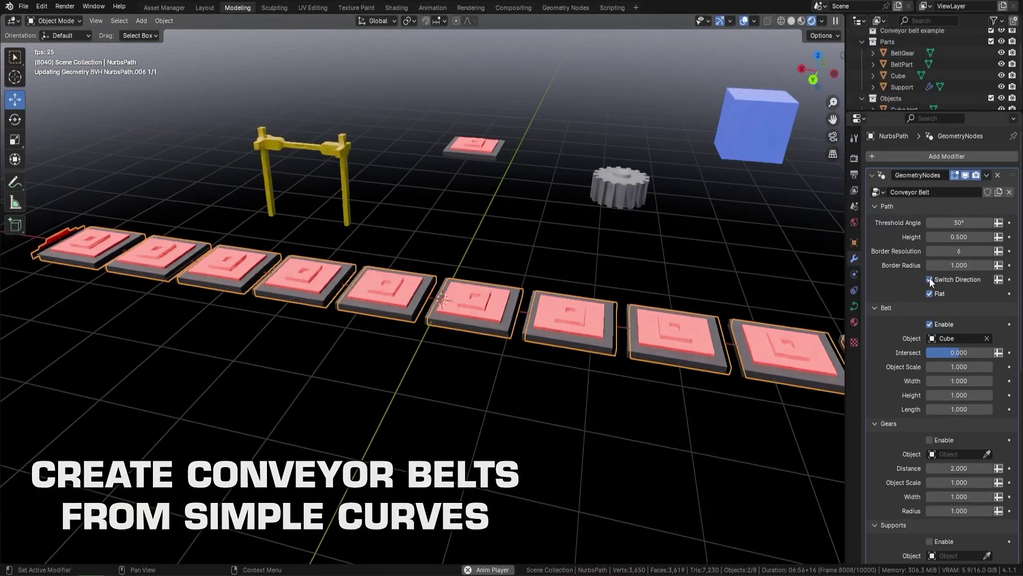
click(930, 294)
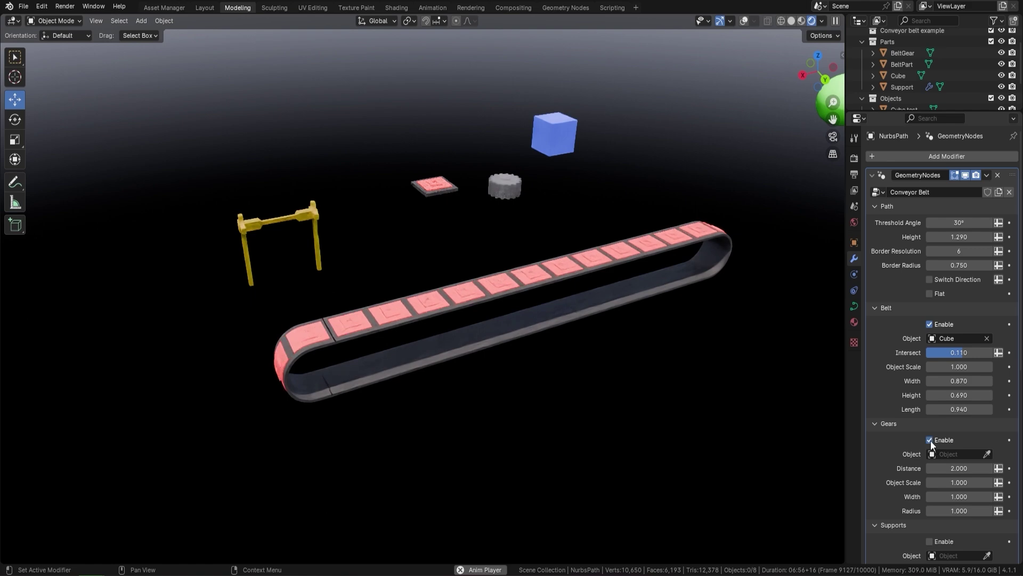
Enable the conveyor belt's gears using the BeltGear object and set their Distance to 2.120.
click(930, 439)
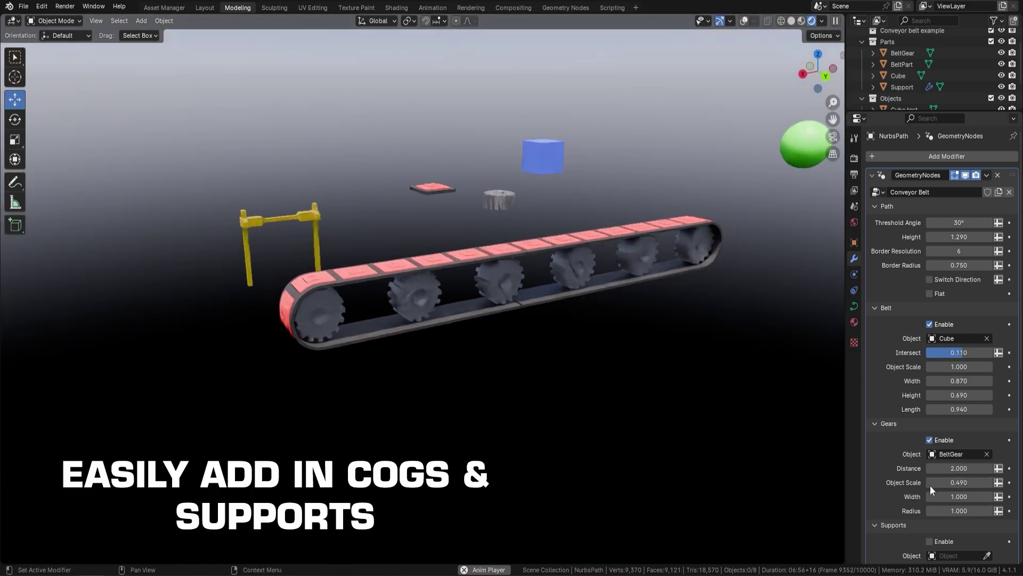
drag(959, 468, 968, 468)
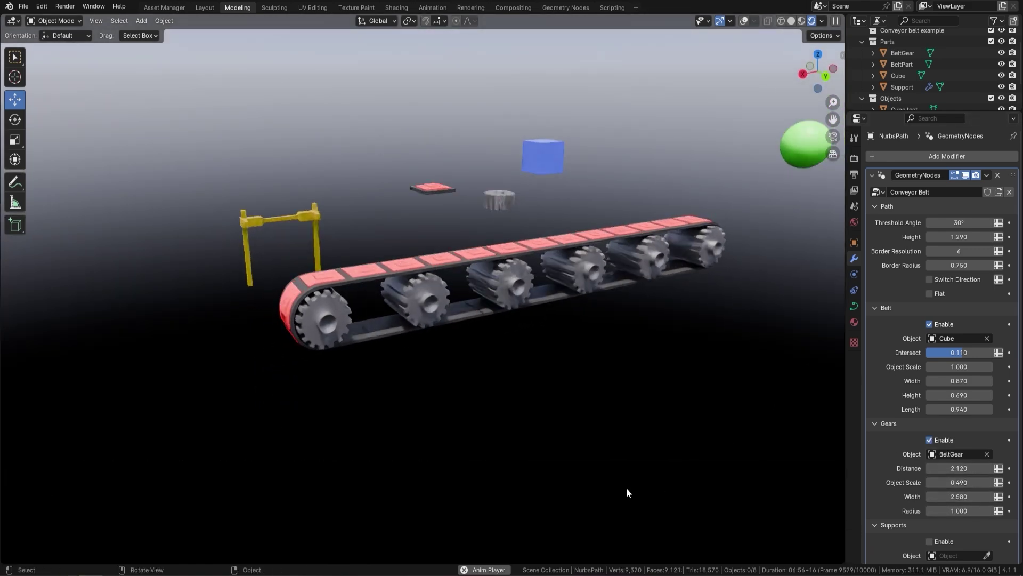
Enable the belt's supports using the yellow Support object, with Every set to 2 and Offset to 1.
scroll(938, 373, down, 6)
click(930, 361)
click(301, 211)
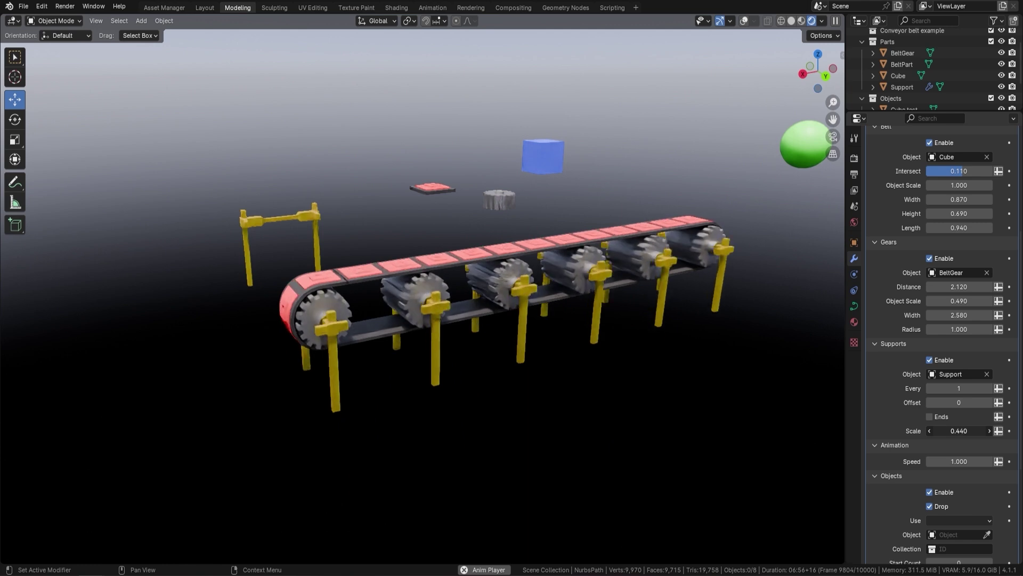
drag(954, 402, 962, 402)
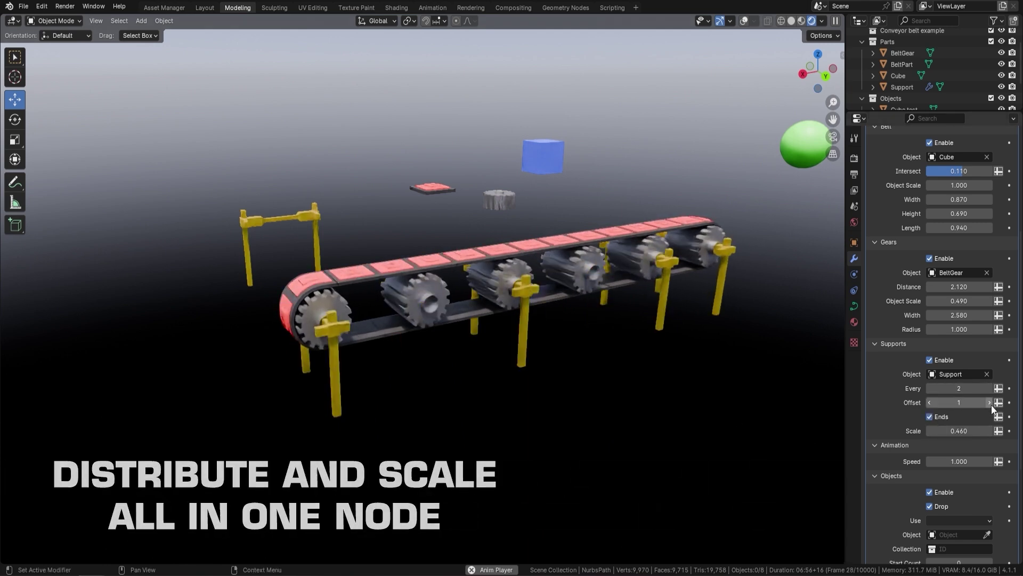
Pick the blue Cube test object as the item carried by the belt and adjust its scale.
scroll(989, 431, down, 4)
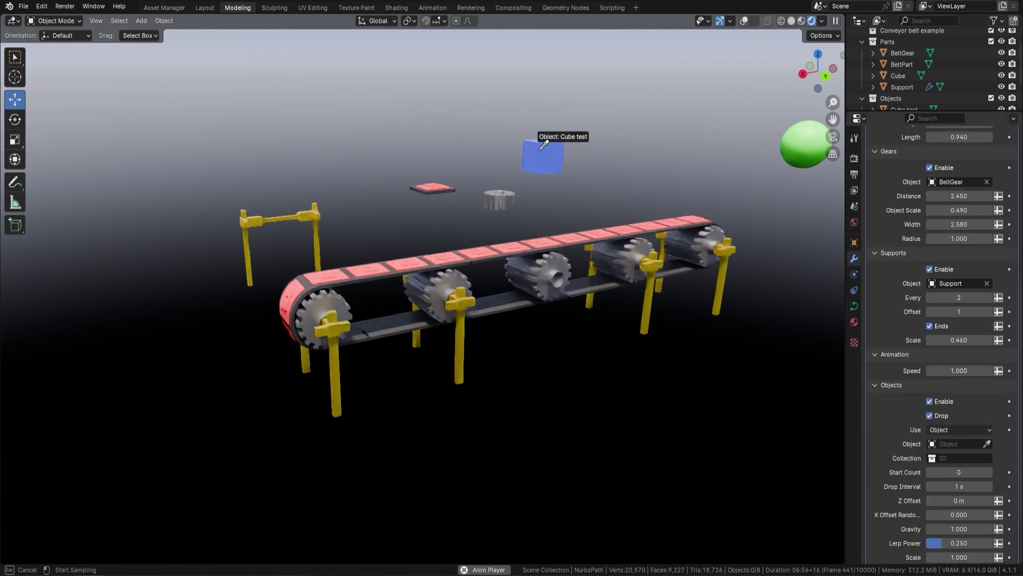
scroll(991, 427, down, 2)
drag(959, 512, 951, 512)
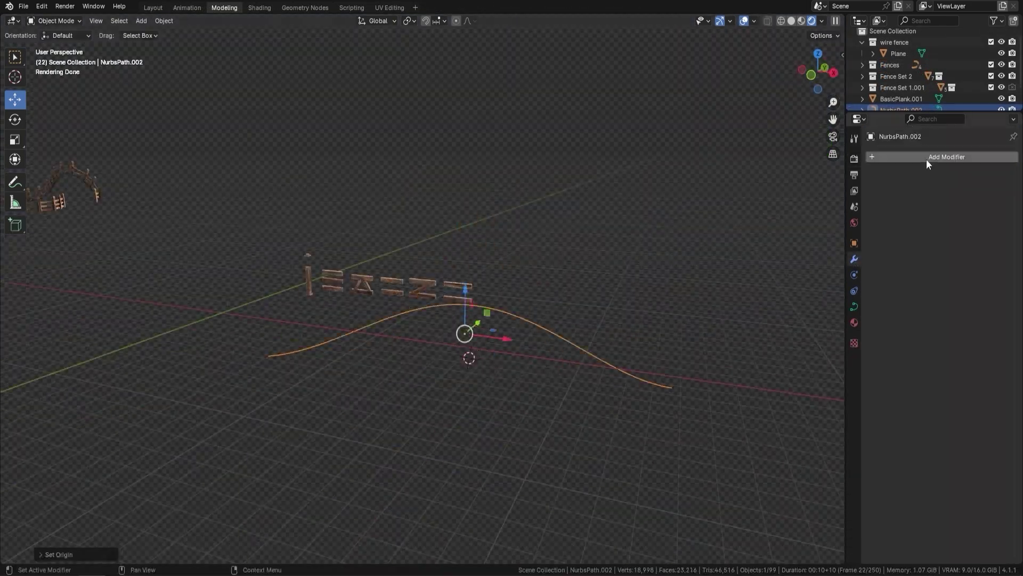
Add a Geometry Nodes modifier to the curve in front of the fence pieces.
click(816, 210)
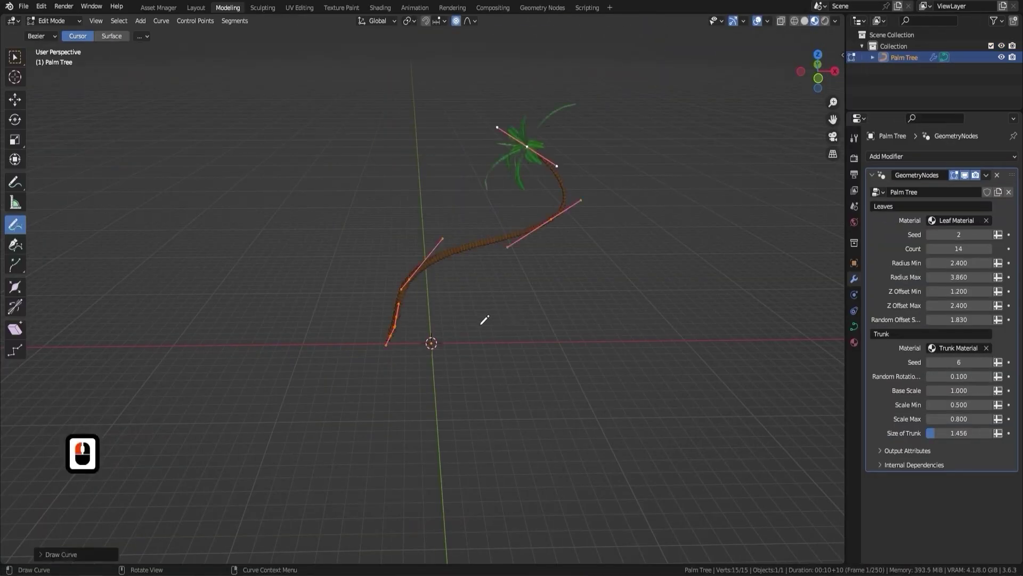
Draw three more curved freehand trunks in the Palm Tree curve object to generate additional palms.
mouse_move(498, 342)
mouse_down()
mouse_move(464, 295)
mouse_move(358, 241)
mouse_move(429, 162)
mouse_up()
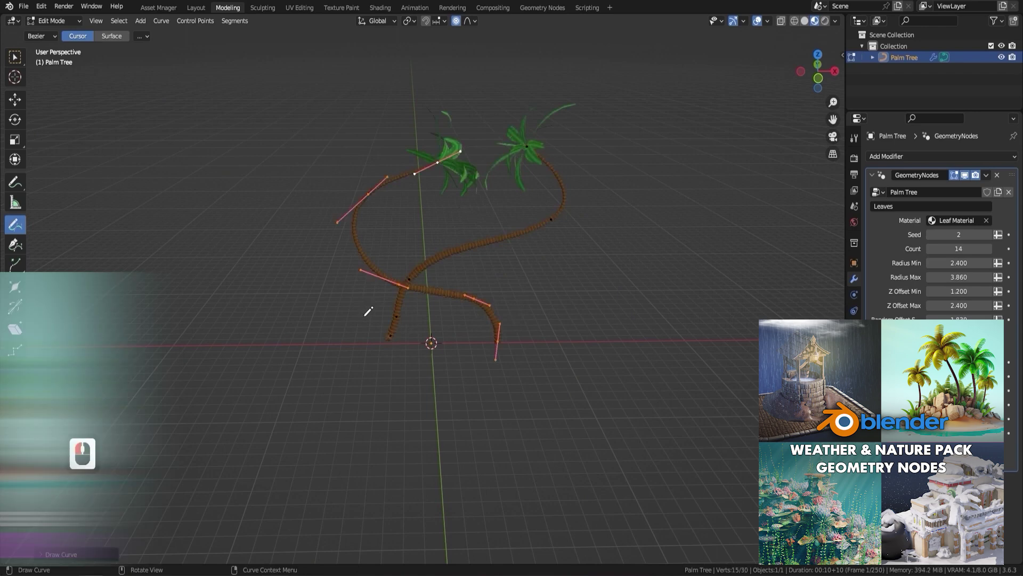
drag(361, 315, 356, 85)
mouse_move(540, 300)
mouse_down()
mouse_move(622, 174)
mouse_move(567, 89)
mouse_move(435, 66)
mouse_move(281, 77)
mouse_up()
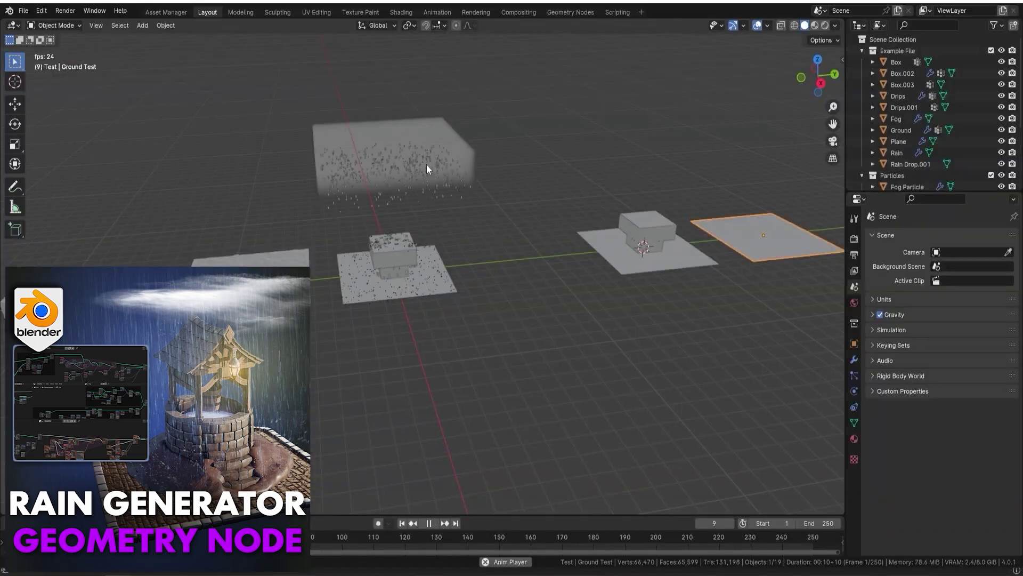
Examine the rain falling on the box and ground up close in Material Preview shading.
scroll(426, 164, up, 10)
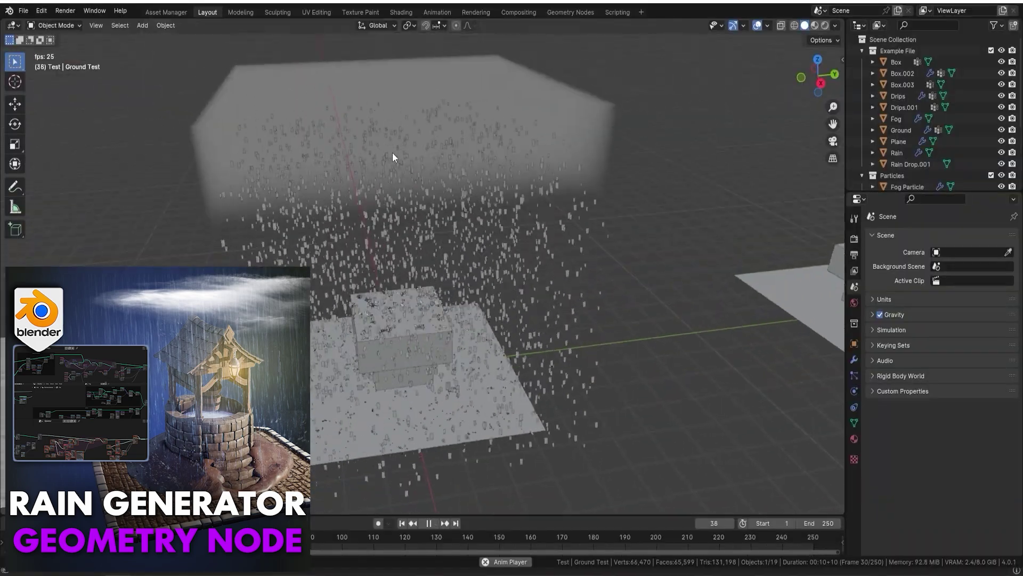
click(814, 25)
scroll(420, 264, up, 5)
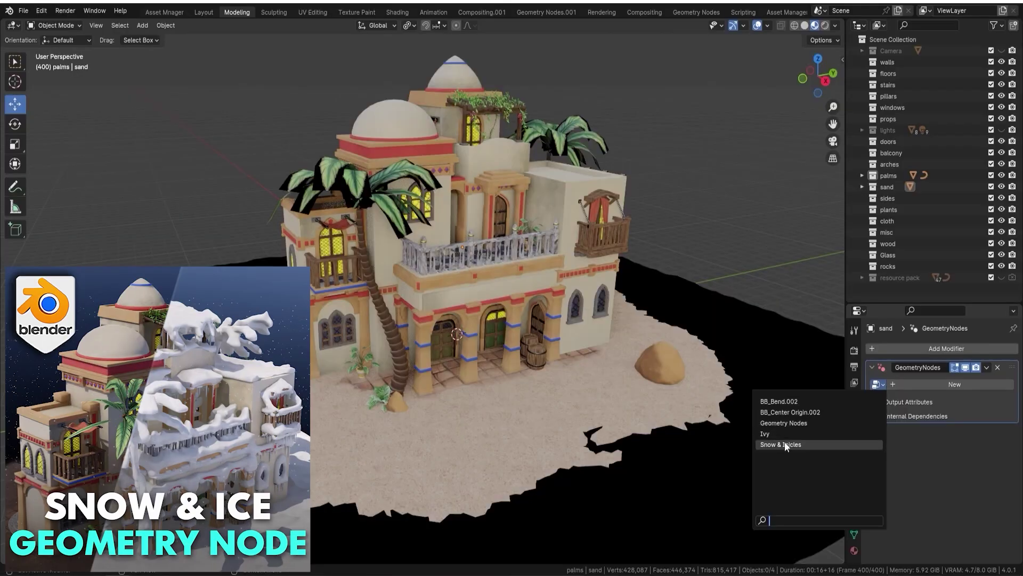
Assign the Snow & Icicles node group to the sand object and set the snow Height to 1.
click(793, 441)
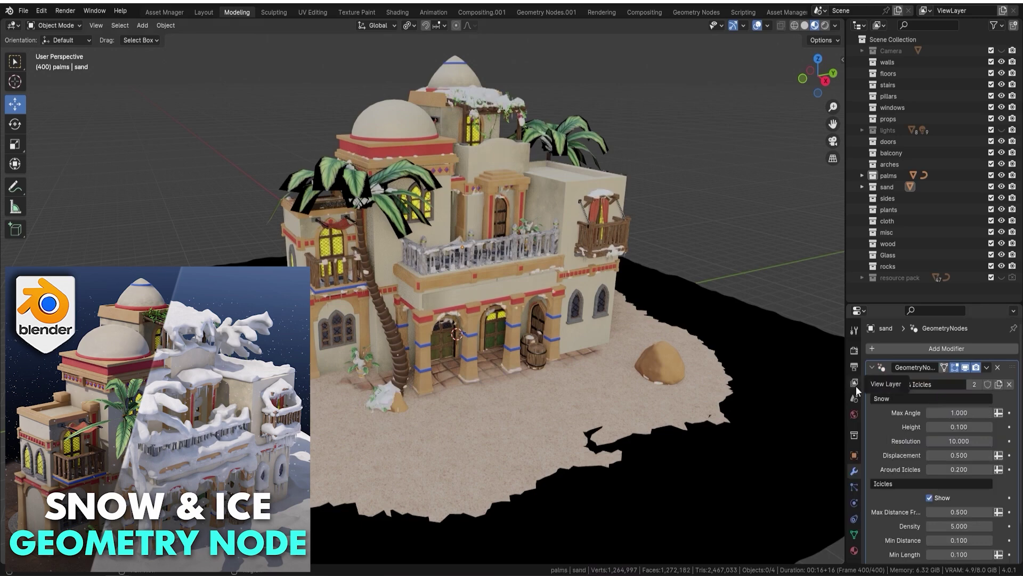
click(967, 427)
text(1)
key(Return)
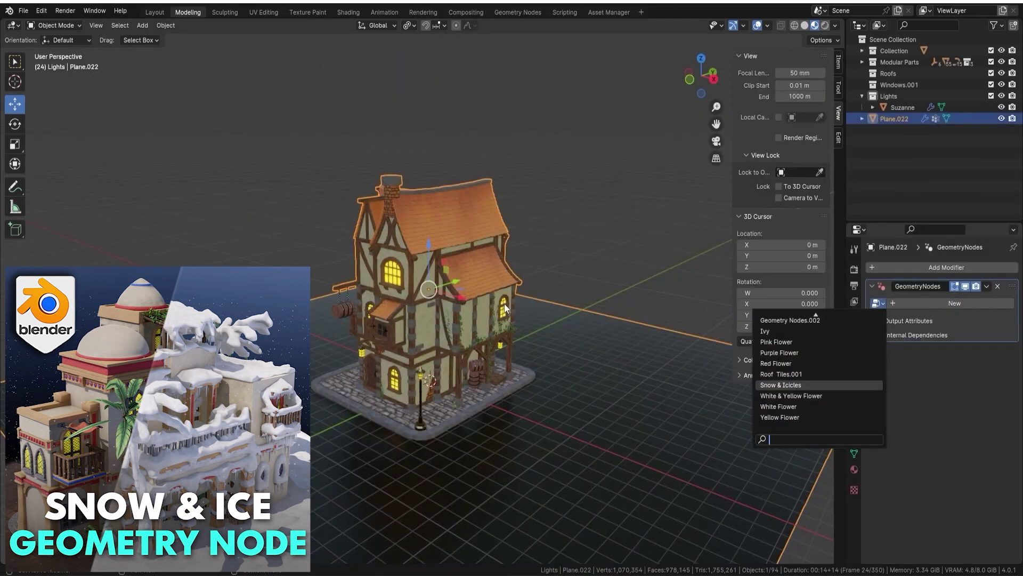
Assign the Snow & Icicles node group to the timber-framed house's modifier.
click(788, 384)
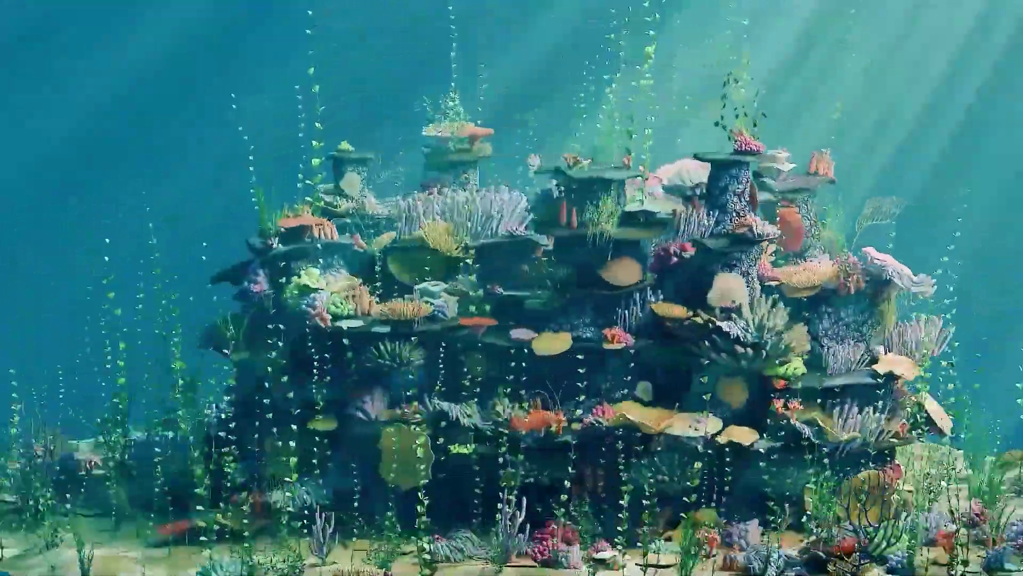
Add a Bézier circle for the coral base and subdivide its segments.
click(651, 187)
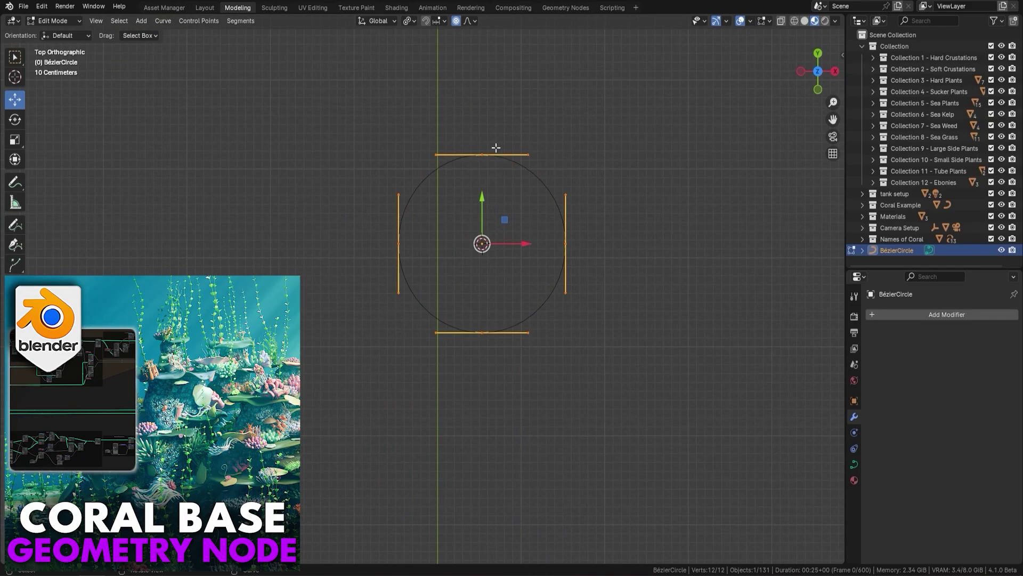
right_click(564, 261)
click(628, 167)
right_click(628, 166)
click(628, 167)
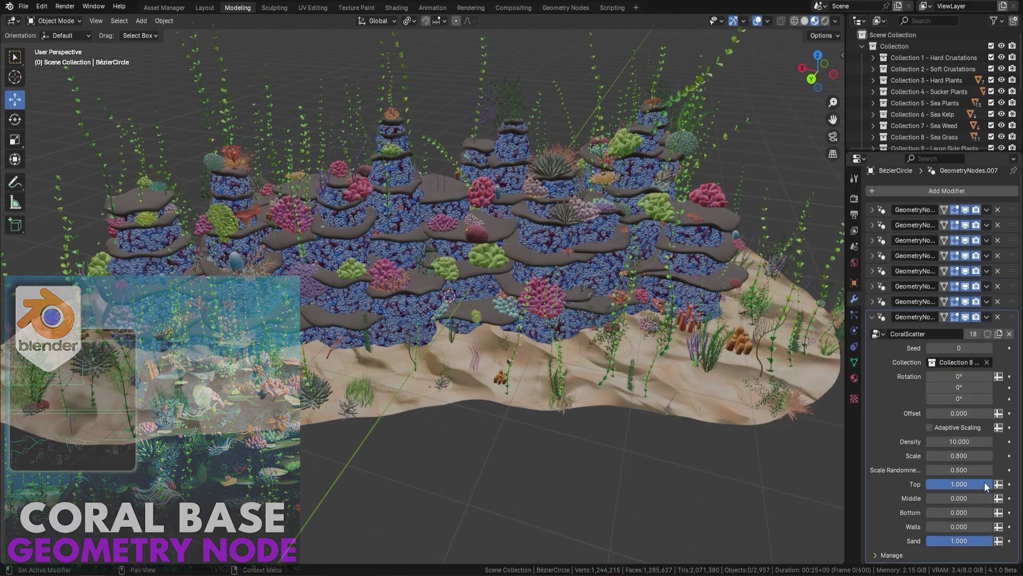
Set the Seed of the CoralScatter modifier for Collection 9 to 1 and collapse that modifier.
click(987, 347)
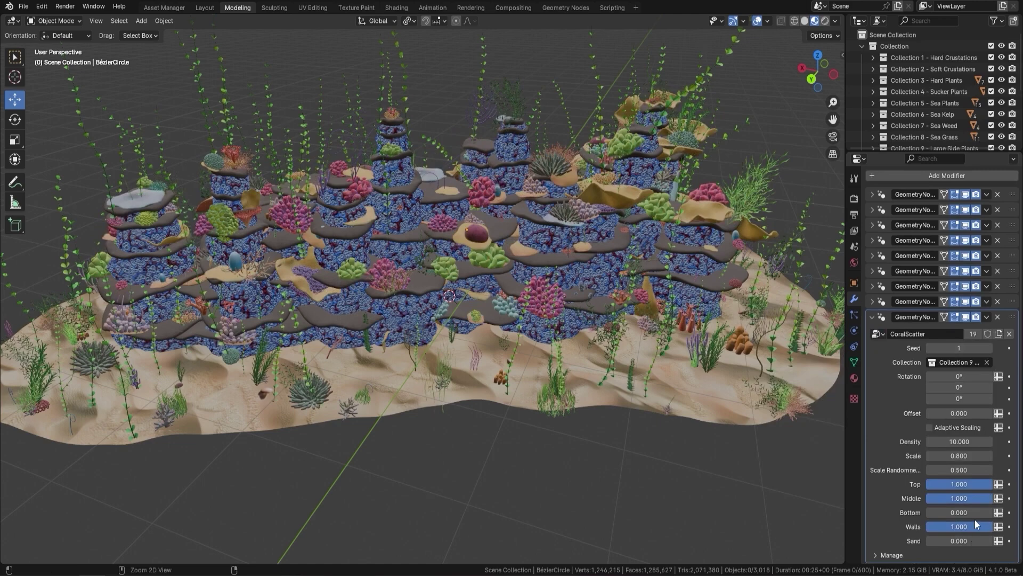
click(872, 317)
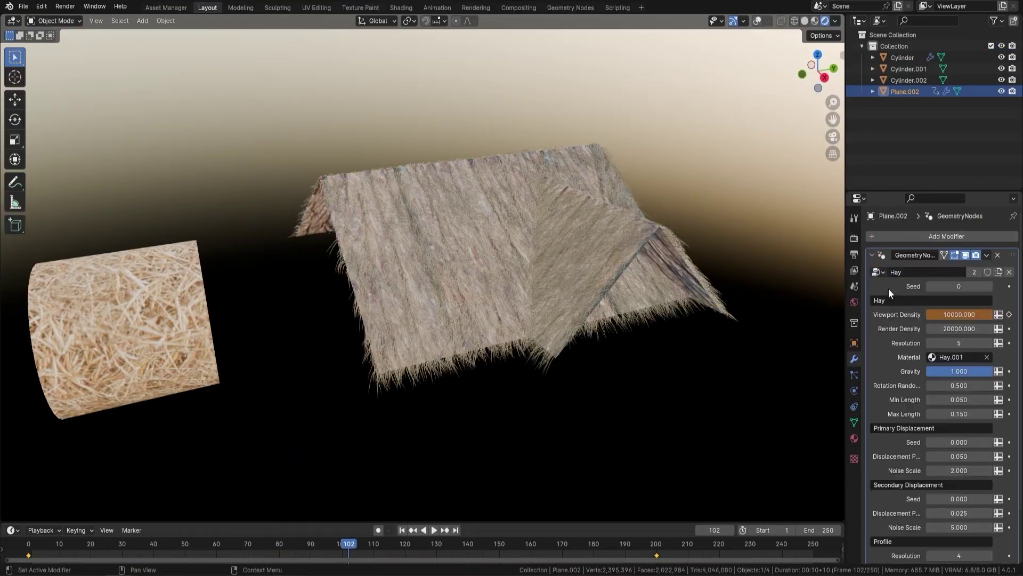
Assign the Hay node group to the roof-shaped plane's Geometry Nodes modifier.
click(878, 271)
click(883, 289)
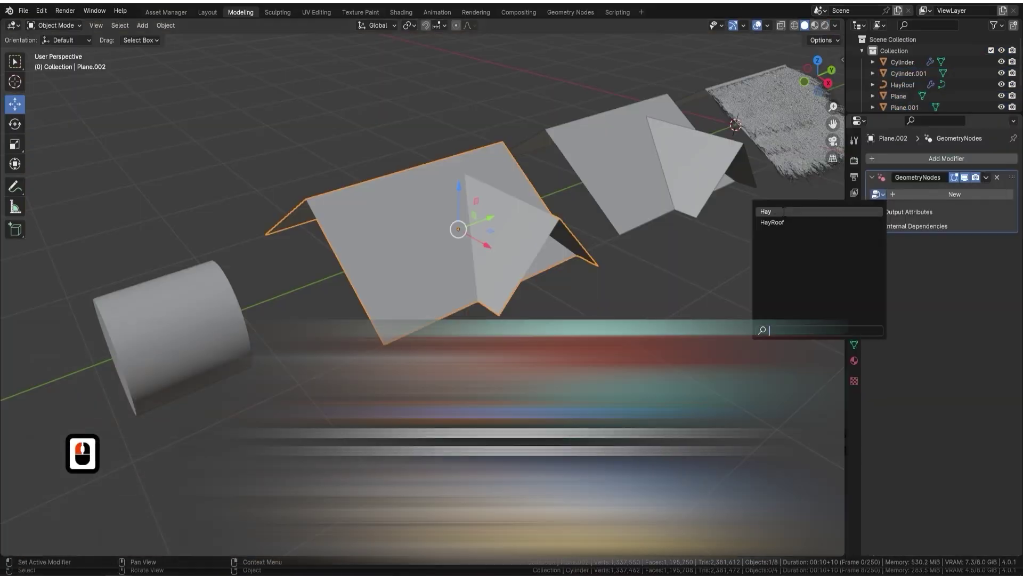
click(779, 215)
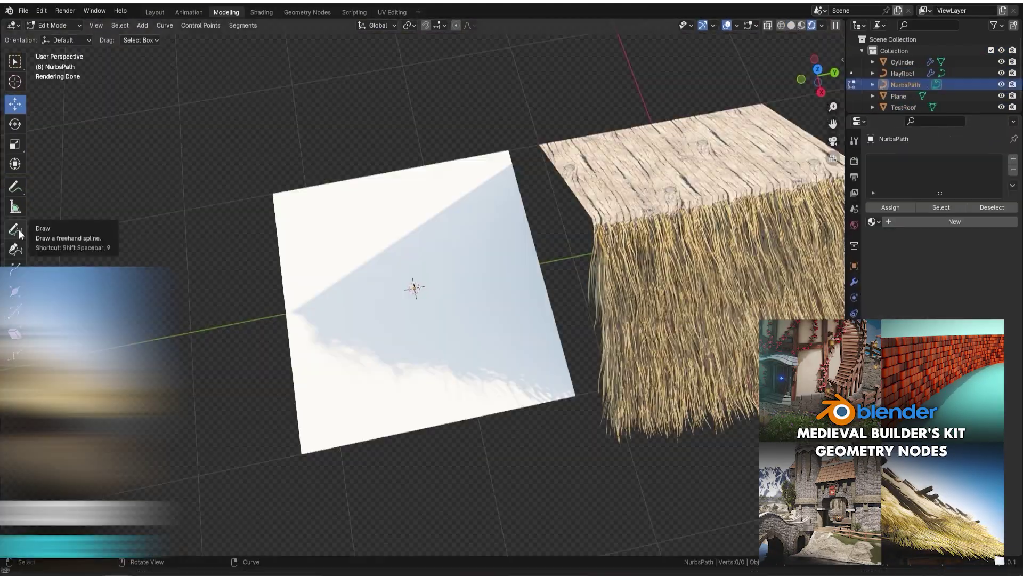
Draw a freehand curve projected onto the surface across the plane's upper part in top view.
click(96, 41)
key(KP_7)
drag(373, 220, 559, 228)
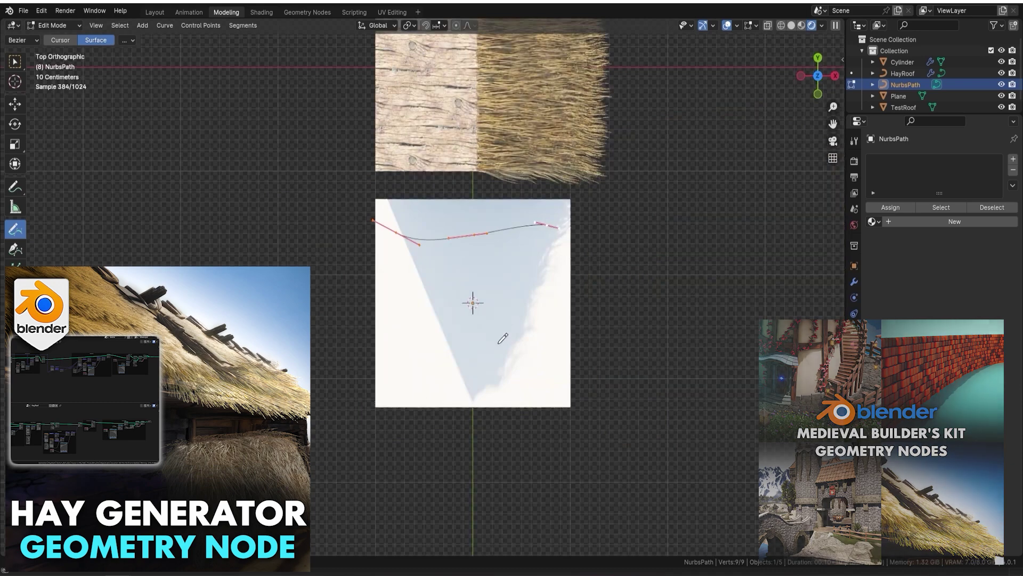
Add a Geometry Nodes modifier with the HayRoof node group to the curve and use the Hay.001 material.
click(854, 282)
click(946, 159)
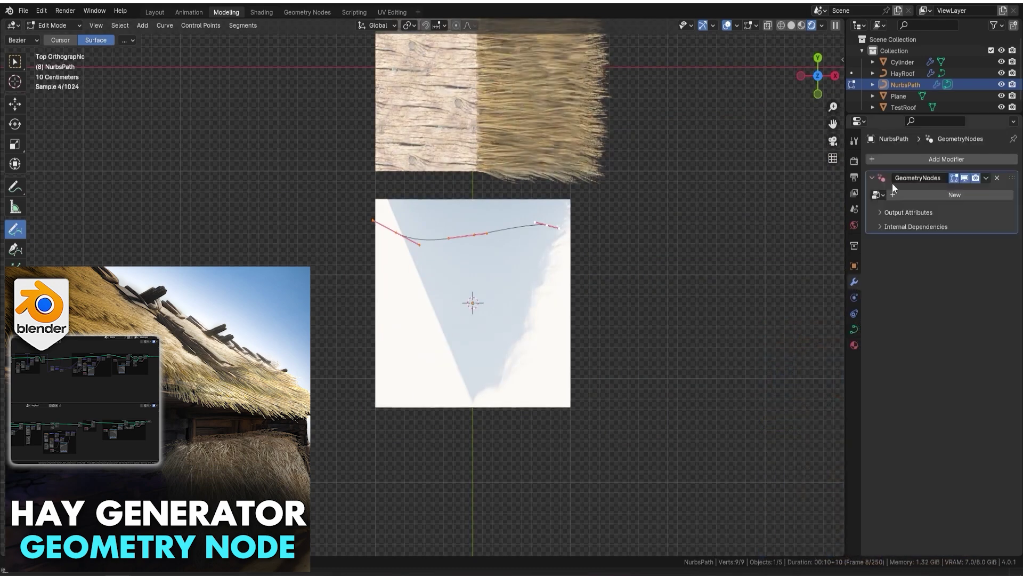
click(876, 194)
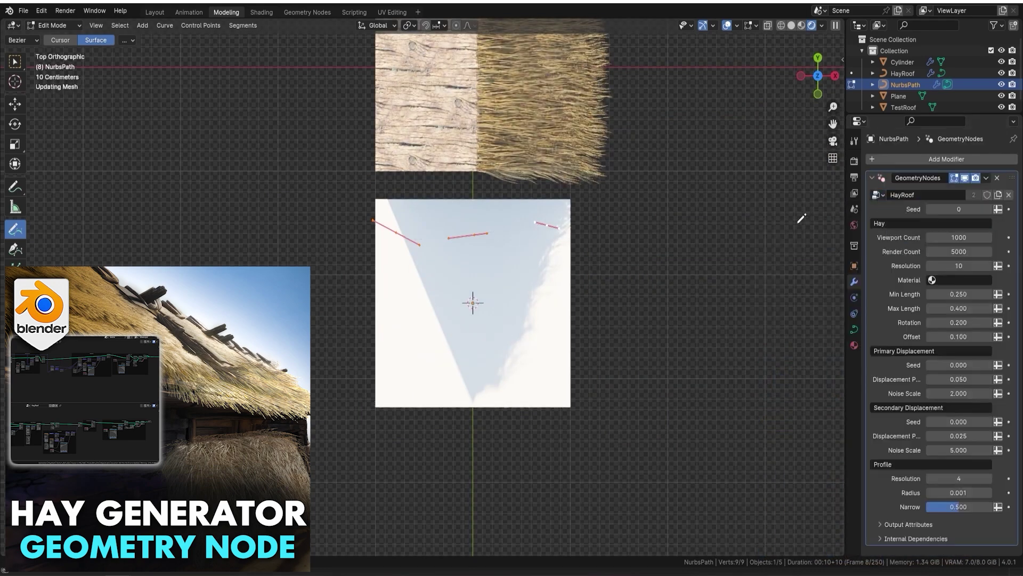
middle_drag(533, 299, 607, 263)
click(959, 279)
click(929, 309)
Set the Radius of the hay strands' profile to 0.003.
middle_drag(479, 213, 541, 222)
click(969, 492)
text(0.)
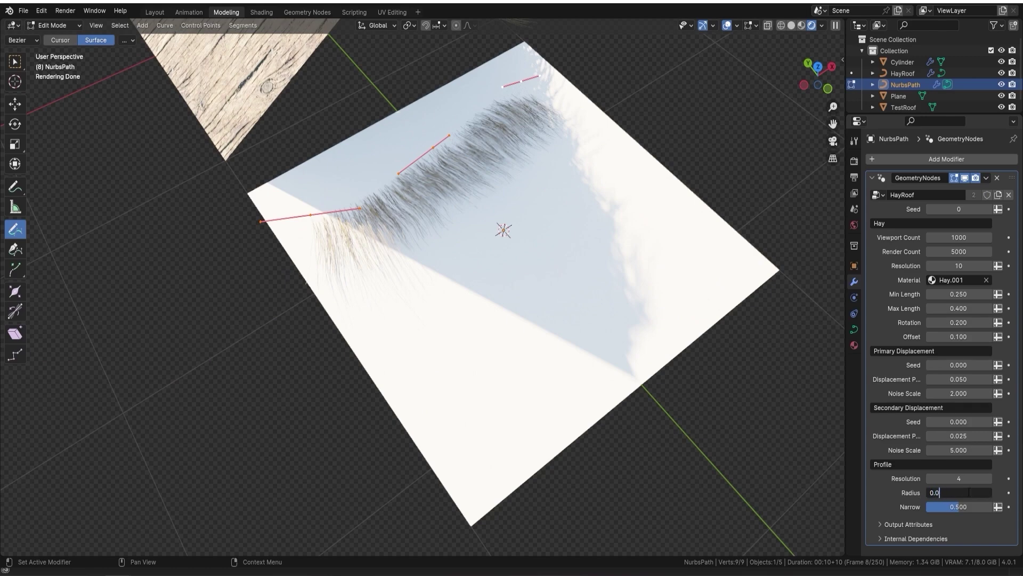
text(003)
key(Return)
Draw further rows of hay curves across the plane and set the hay's Viewport Count to 6000.
drag(578, 161, 580, 161)
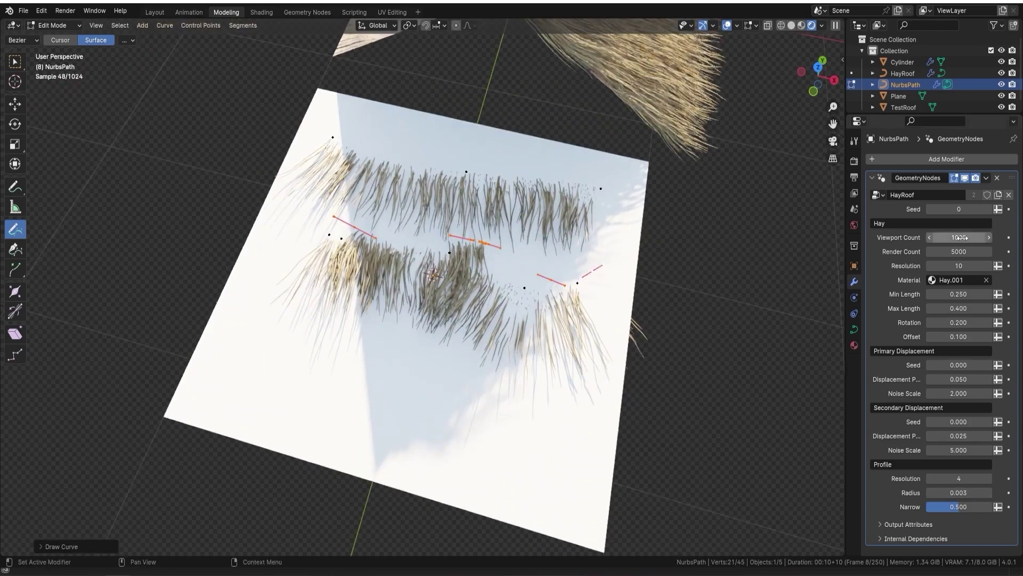
text(6000)
key(Return)
drag(396, 140, 591, 242)
mouse_move(615, 323)
mouse_down()
mouse_move(586, 466)
mouse_move(344, 379)
mouse_up()
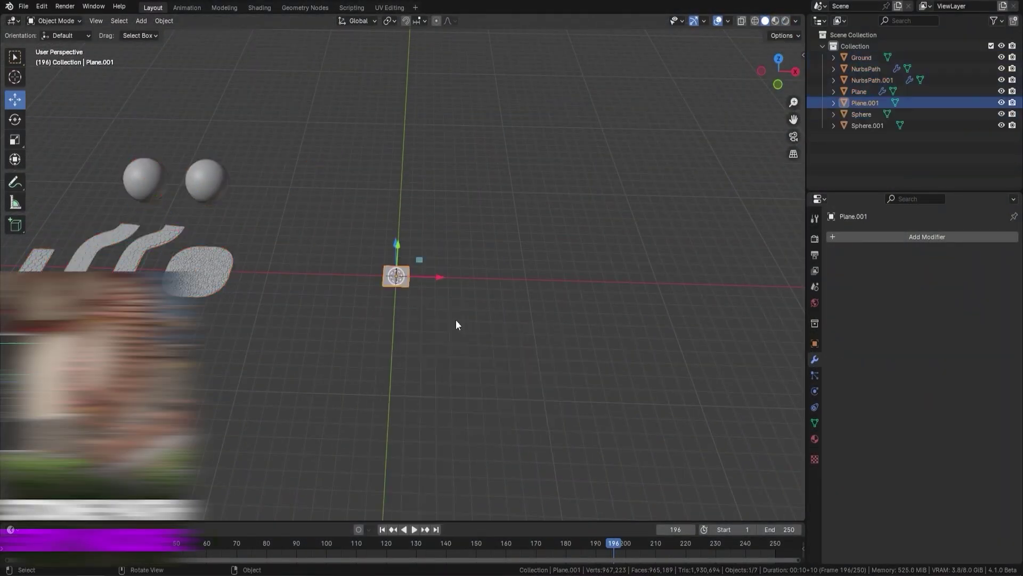
Adjust the size of the Cobblestone Path's stones and lower their Roundness to about 0.2.
drag(938, 386, 960, 385)
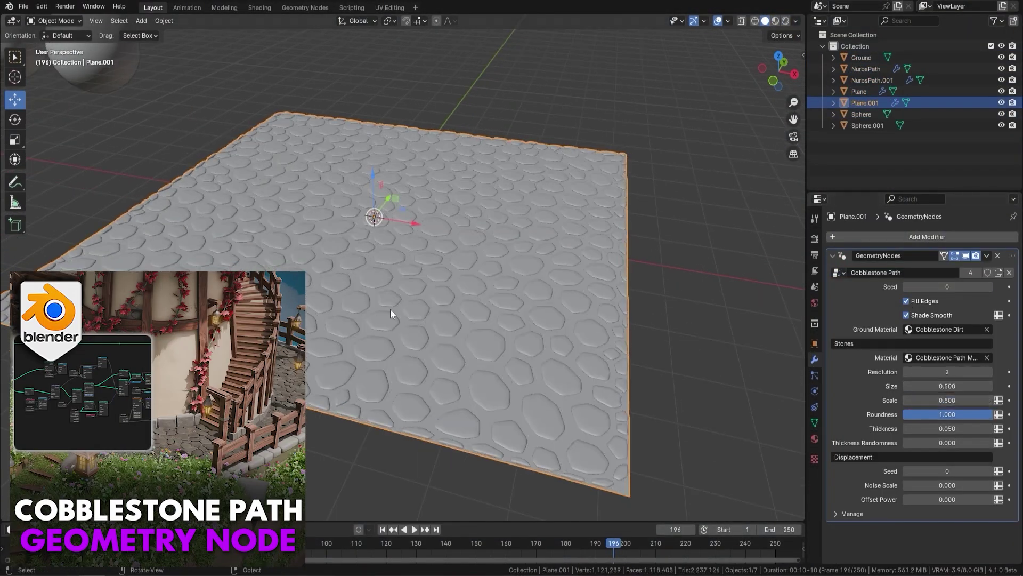
drag(959, 414, 928, 414)
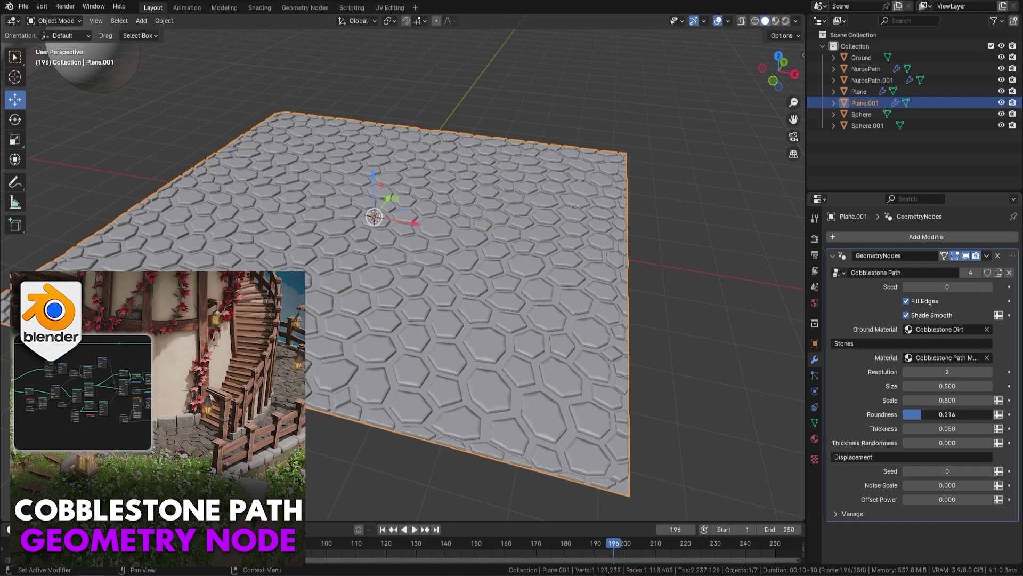
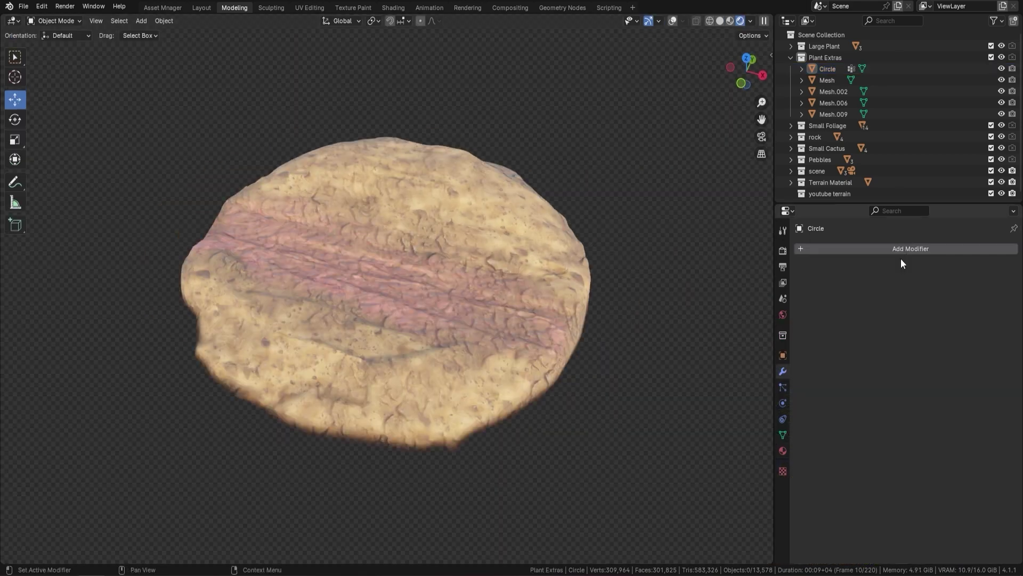
Assign the WildWest Foliage node group to the terrain circle and set the rocks' Scale to 0.2 and Density to 2.
click(808, 284)
click(829, 334)
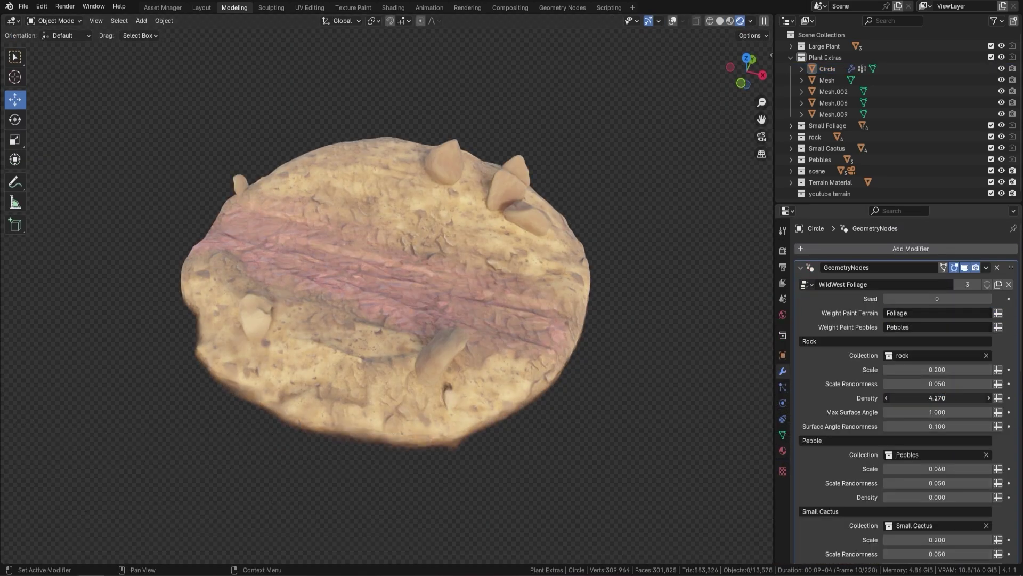
double_click(940, 369)
text(0.2)
key(Return)
scroll(939, 369, down, 5)
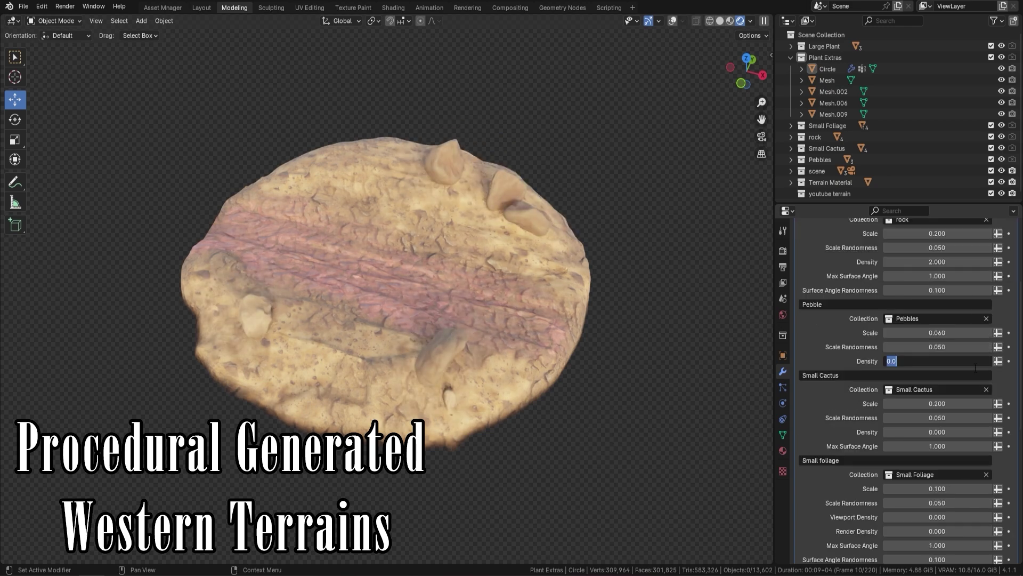
Set the pebbles' Density to 100 and their Scale to 0.06.
click(937, 361)
text(100)
click(938, 332)
text(0.2)
key(Return)
text(0.06)
Set the small cacti's Density to 20, Scale to 0.2 and Scale Randomness to 0.3.
scroll(939, 333, down, 2)
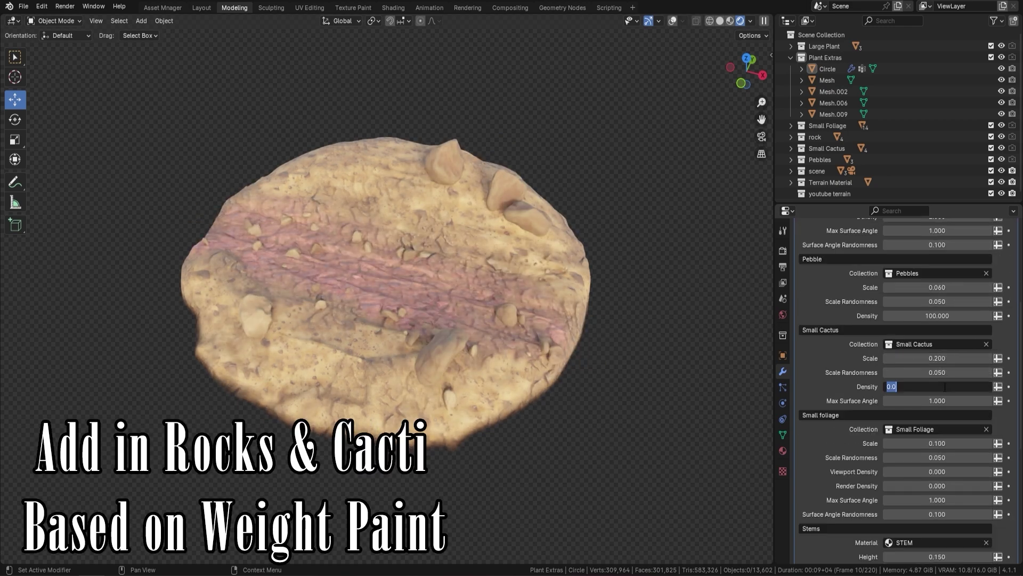
double_click(937, 386)
text(20)
double_click(940, 358)
text(0.8)
double_click(949, 372)
text(0.3)
double_click(937, 359)
text(0.2)
key(Return)
Set the small foliage's Viewport Density to 30.
scroll(939, 373, down, 3)
double_click(939, 403)
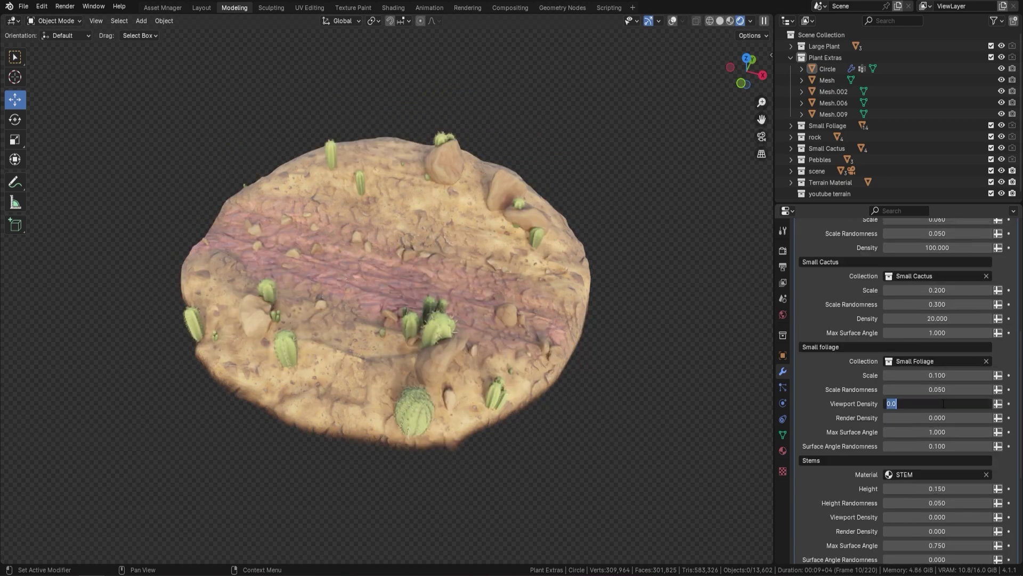
text(10)
double_click(945, 404)
text(30)
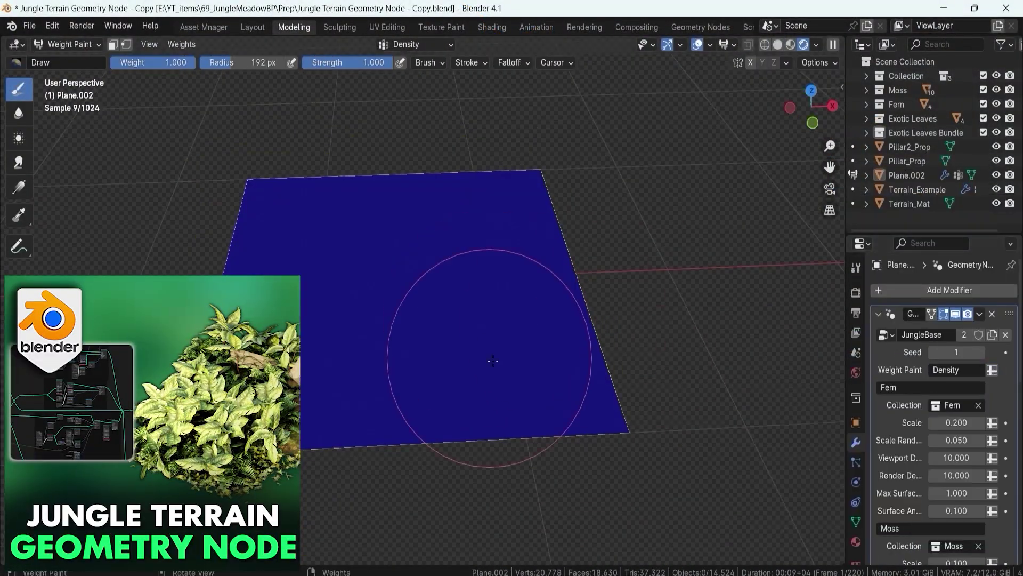
Paint full Density weight across the jungle plane to grow foliage, and switch the viewport to Material Preview shading.
drag(395, 261, 308, 275)
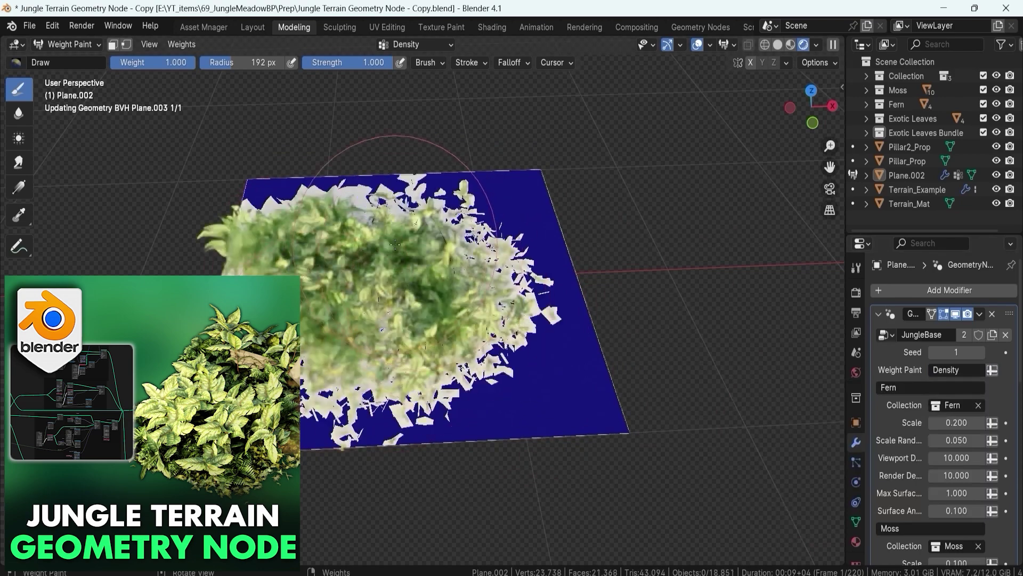
drag(812, 106, 797, 124)
key(z)
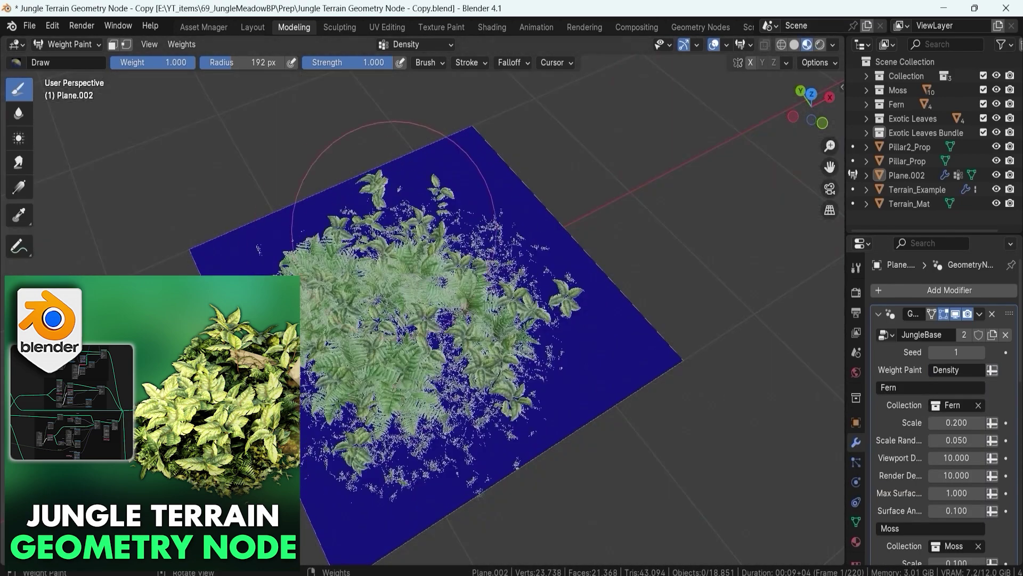
middle_drag(422, 410, 271, 330)
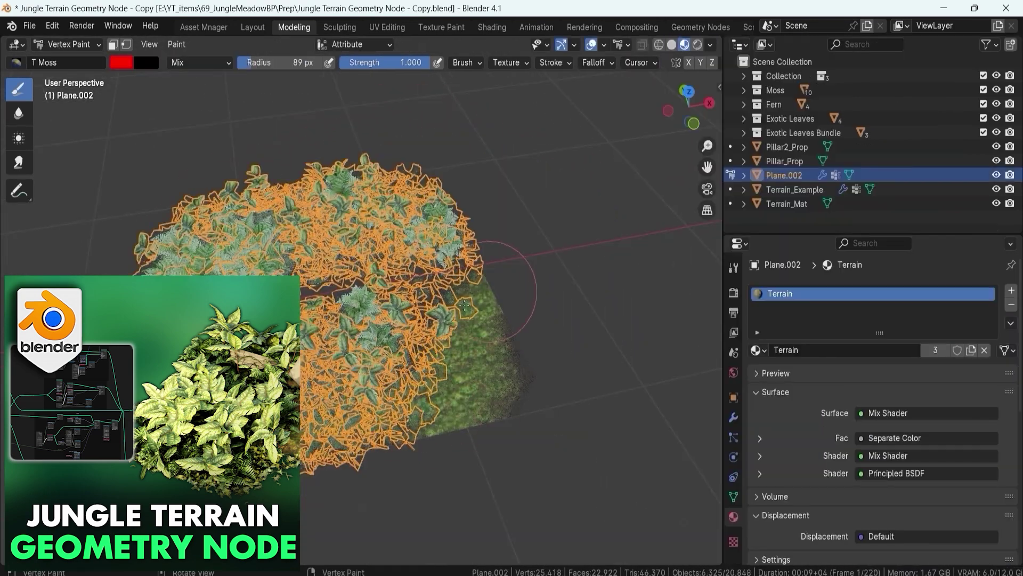
Enlarge the vertex paint brush radius to 128 px and choose the T Rich Soil brush for the jungle terrain.
key(f)
middle_drag(465, 305, 308, 339)
click(16, 62)
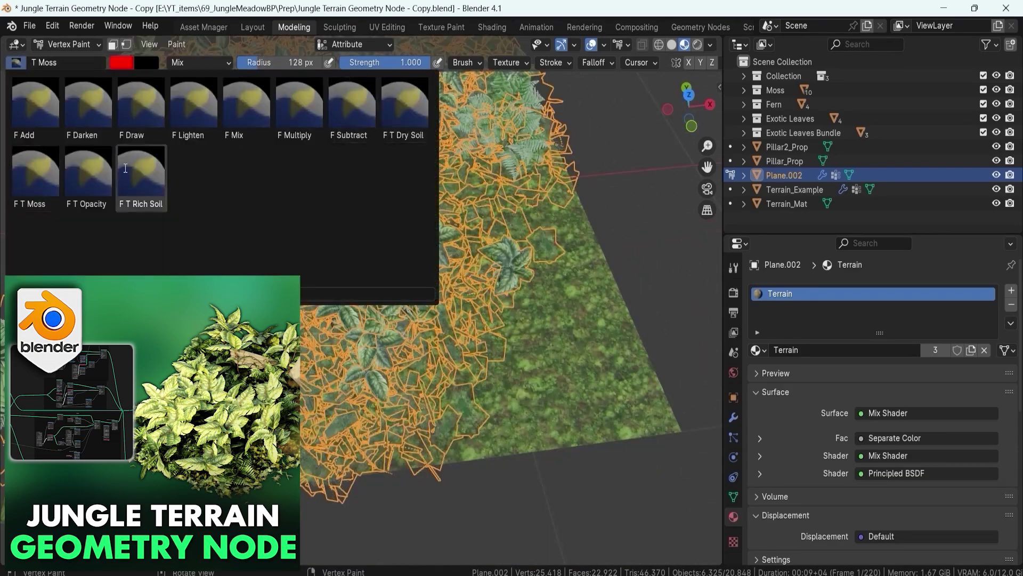
click(141, 162)
scroll(531, 277, up, 3)
middle_drag(530, 277, 525, 224)
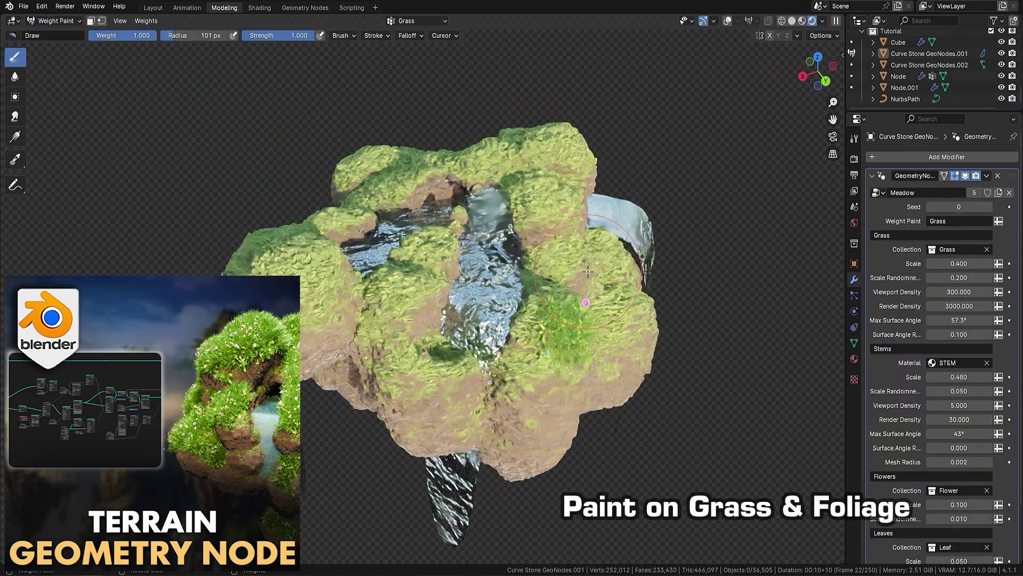
Paint full Grass weight over the rocky waterfall terrain to add grass and foliage.
mouse_move(622, 286)
mouse_down()
mouse_move(555, 235)
mouse_move(534, 164)
mouse_move(568, 137)
mouse_move(352, 155)
mouse_move(393, 185)
mouse_up()
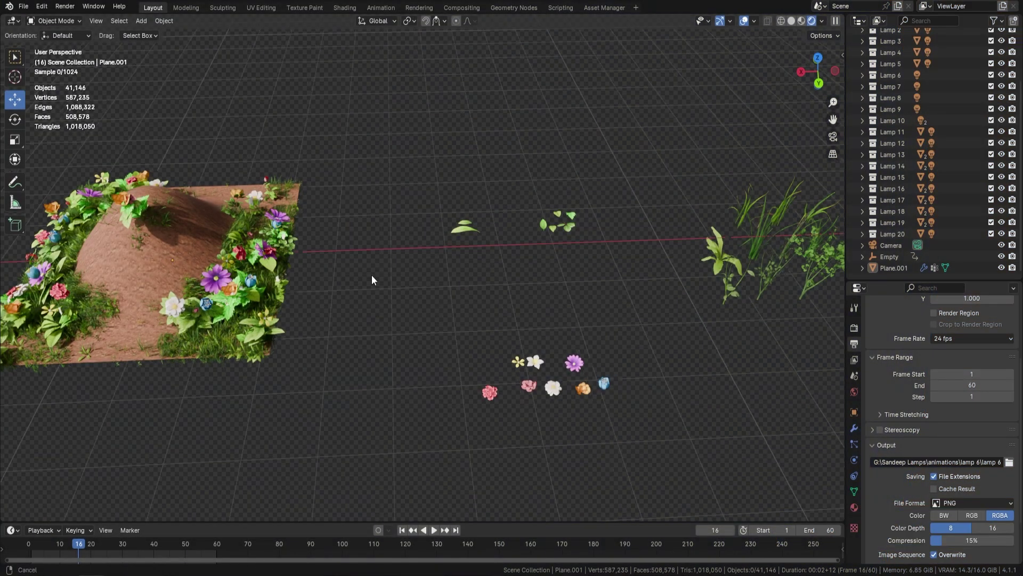
Copy the flower meadow plane with the hill from the lamp scene.
middle_drag(372, 274, 440, 288)
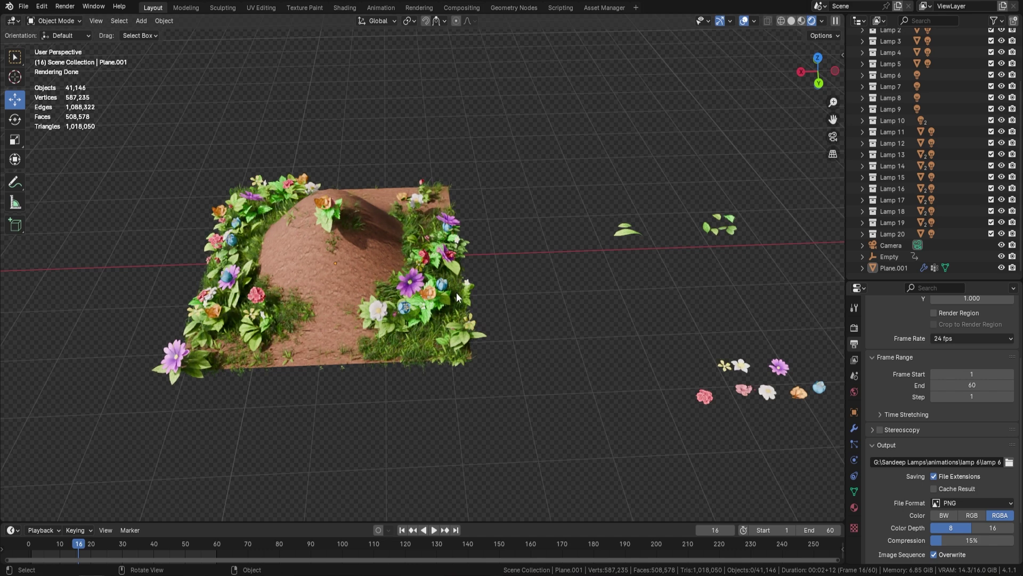
scroll(456, 292, down, 4)
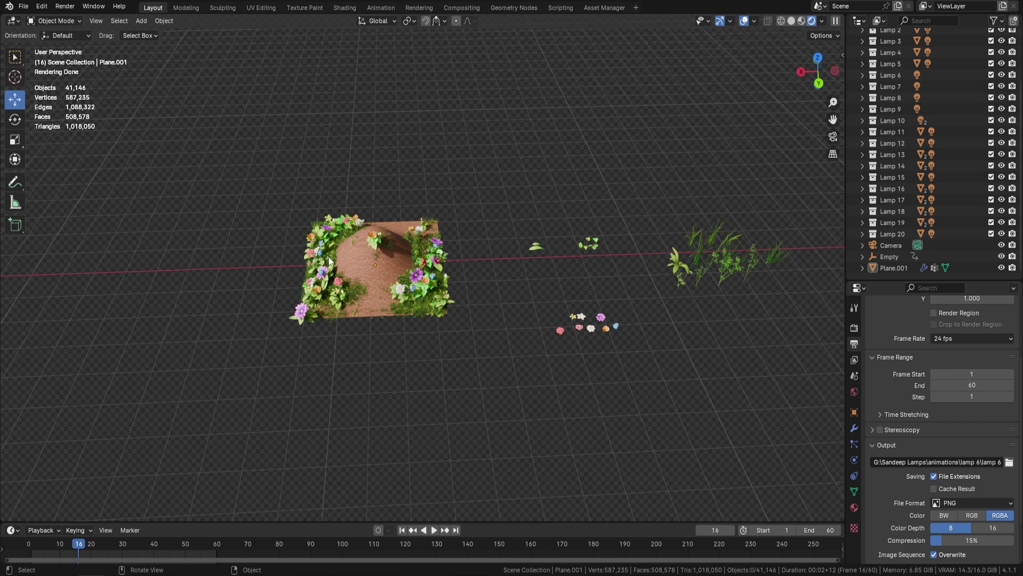
click(388, 272)
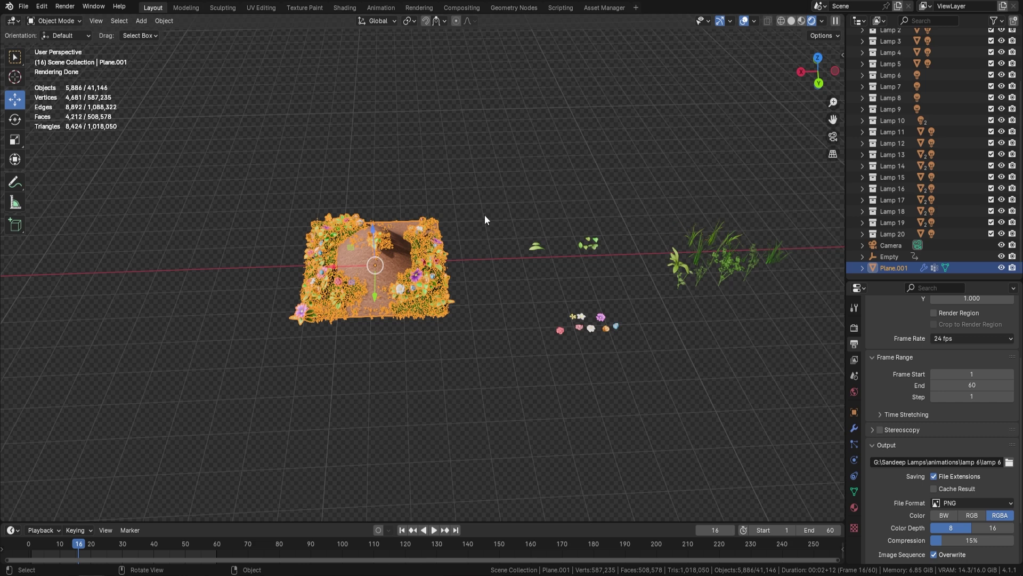
key(ctrl+c)
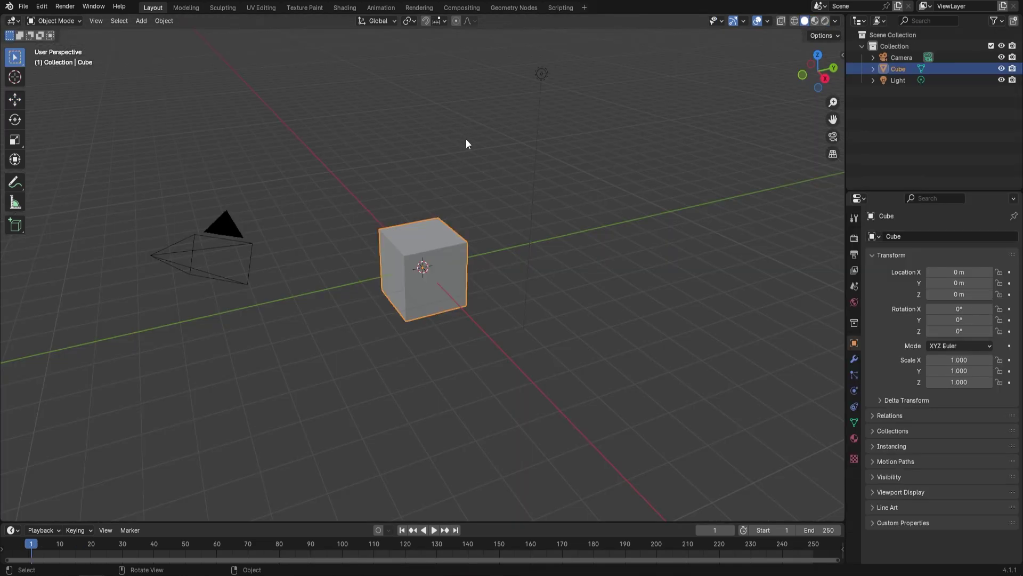
Delete the default cube, camera and light from the new scene.
scroll(469, 155, down, 6)
drag(328, 200, 597, 304)
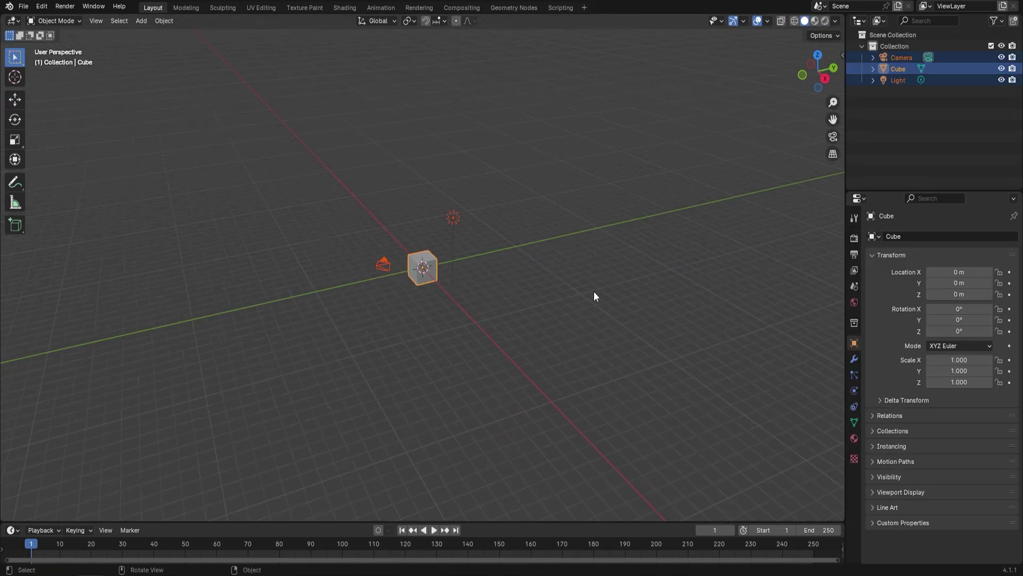
key(Delete)
Paste the copied meadow objects and move them about 150 m along the X axis to the world origin.
key(ctrl)
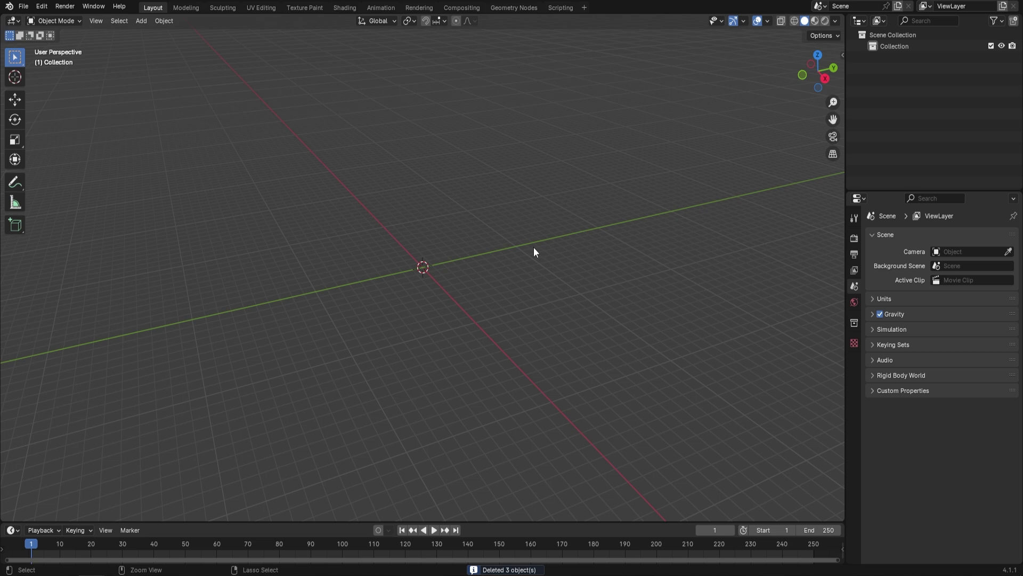
key(ctrl+v)
middle_drag(234, 122, 264, 255)
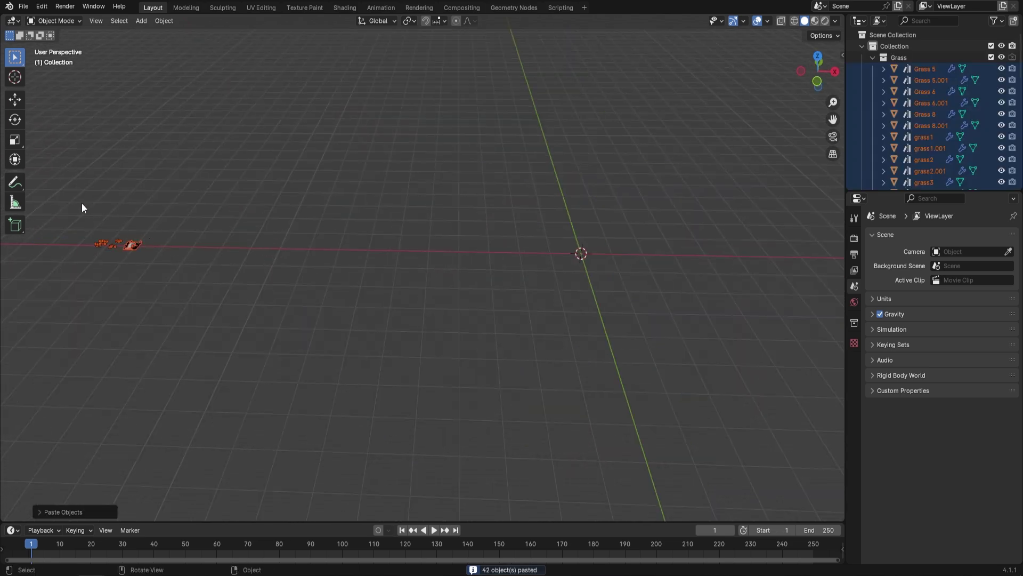
drag(81, 208, 245, 289)
key(shift+space)
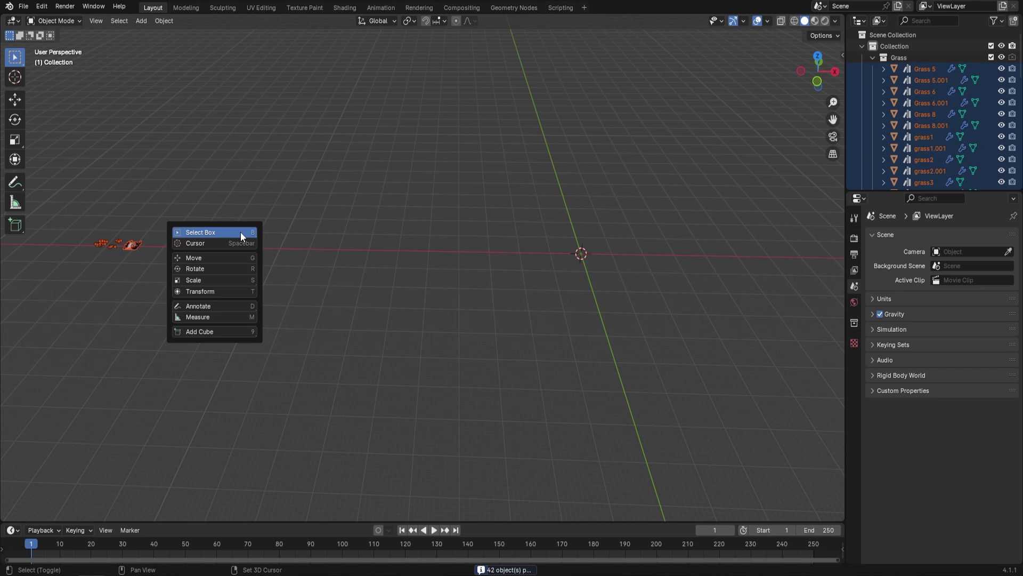
click(207, 259)
drag(151, 242, 590, 261)
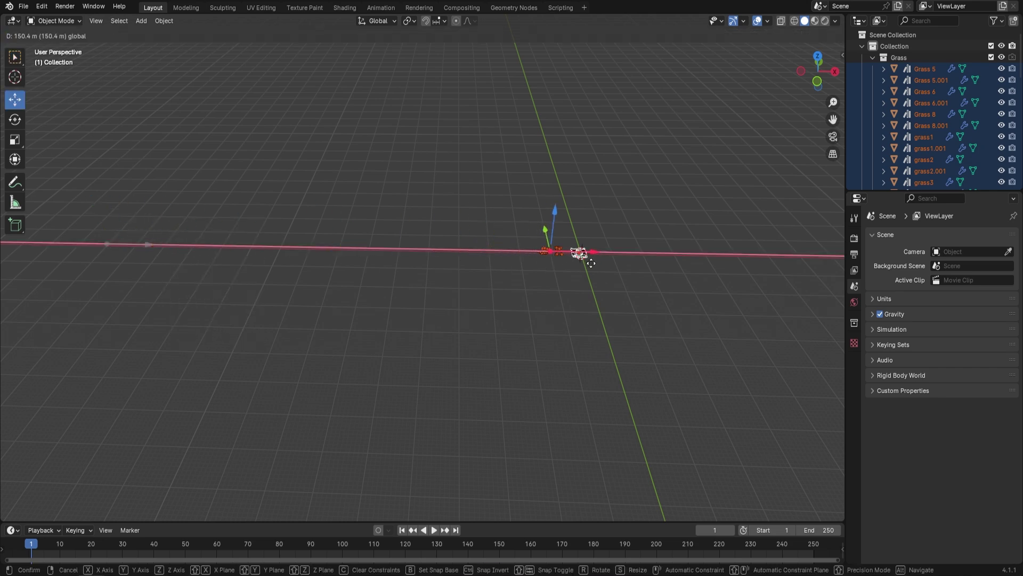
middle_drag(590, 261, 413, 290)
scroll(533, 271, up, 5)
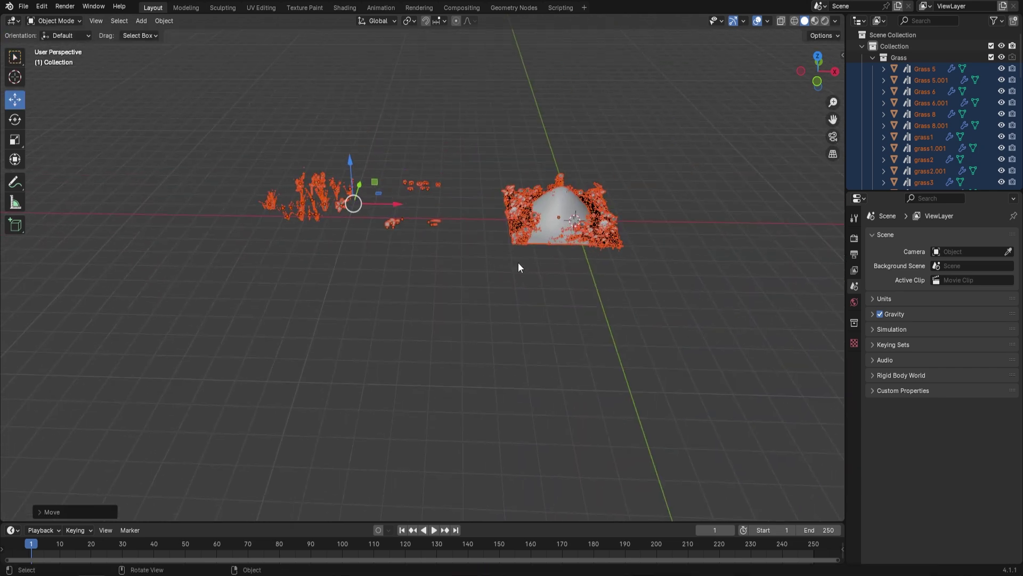
Select only the meadow plane and display its Geometry Nodes modifier settings.
middle_drag(544, 224, 447, 280)
click(447, 279)
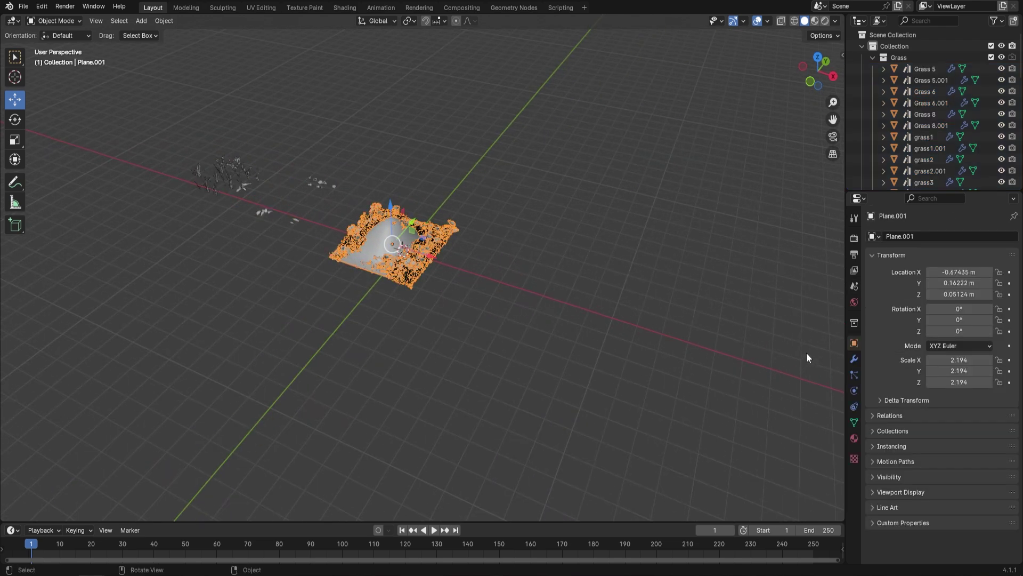
click(854, 359)
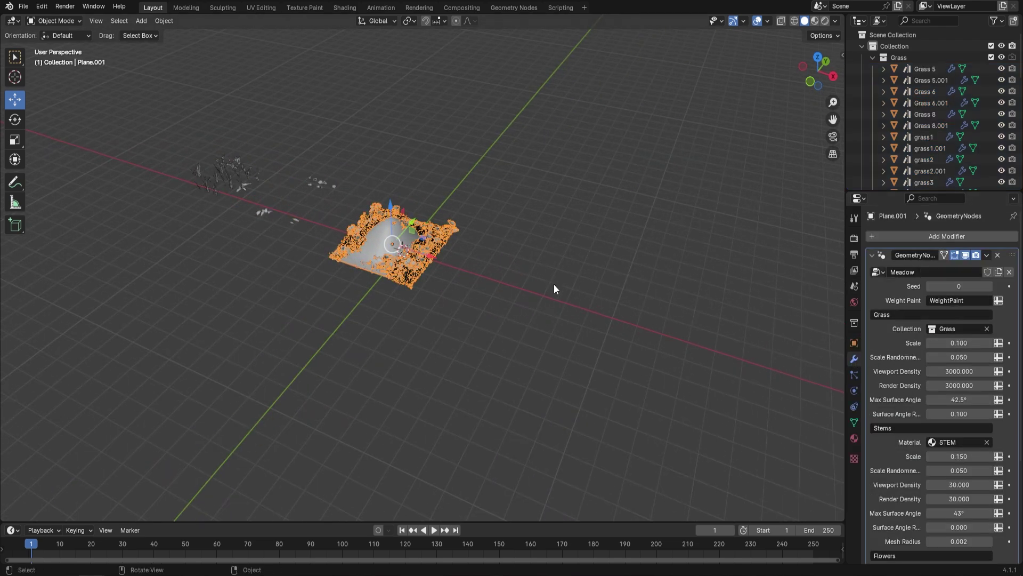
middle_drag(554, 284, 519, 273)
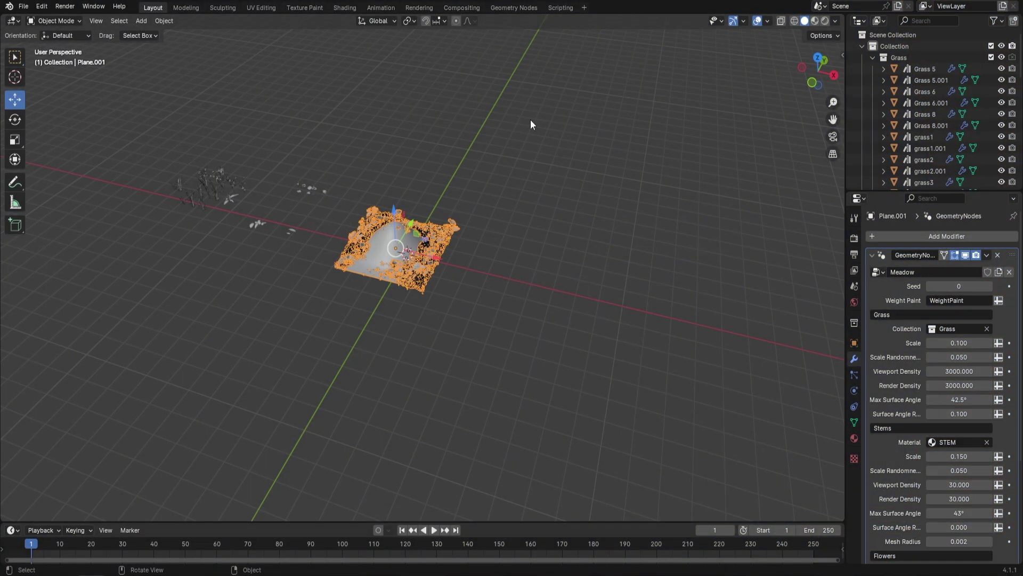
Add a General Animation workspace and rename it Asset Manager.
click(587, 7)
mouse_move(565, 25)
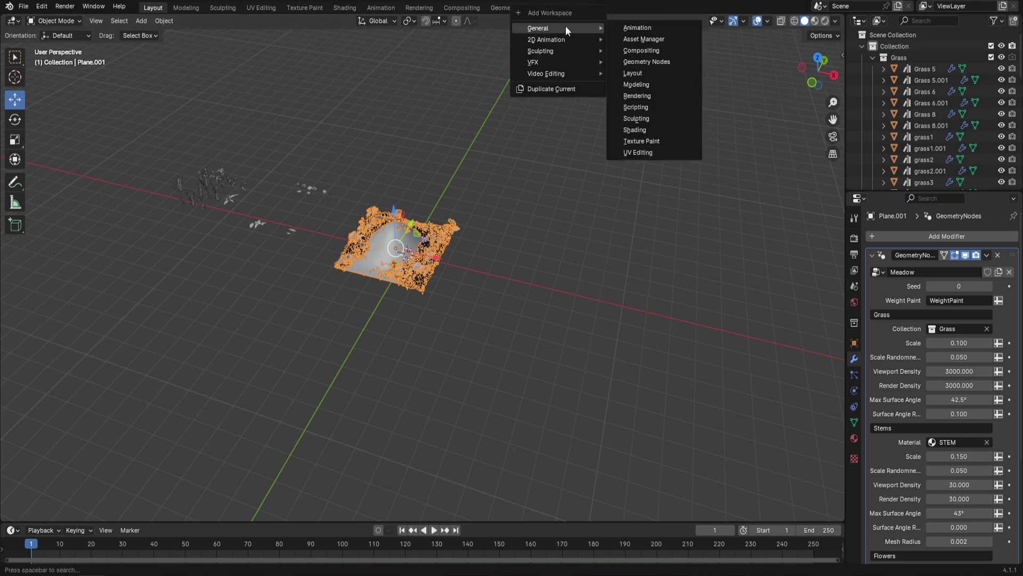
click(649, 28)
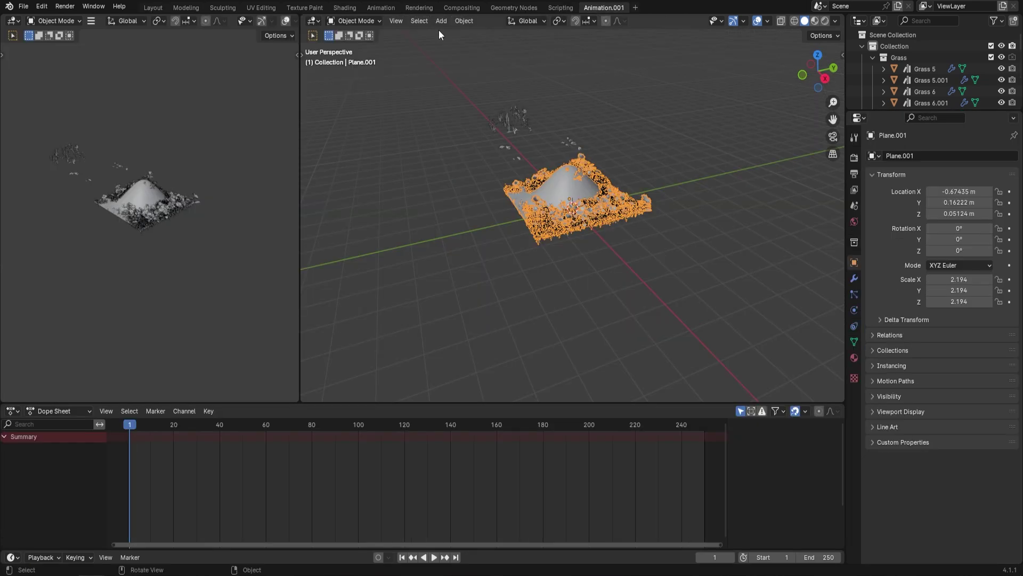
double_click(613, 8)
key(ctrl+a)
key(BackSpace)
text(Asset Manager)
key(Return)
Merge the two 3D viewports into one and turn the Dope Sheet area into an Asset Browser.
drag(303, 20, 330, 149)
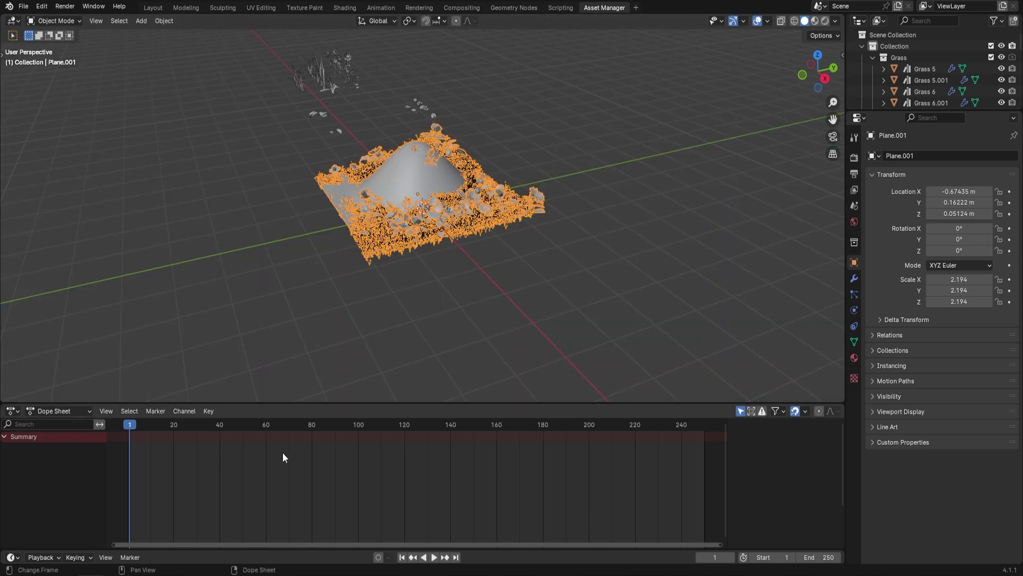
click(18, 411)
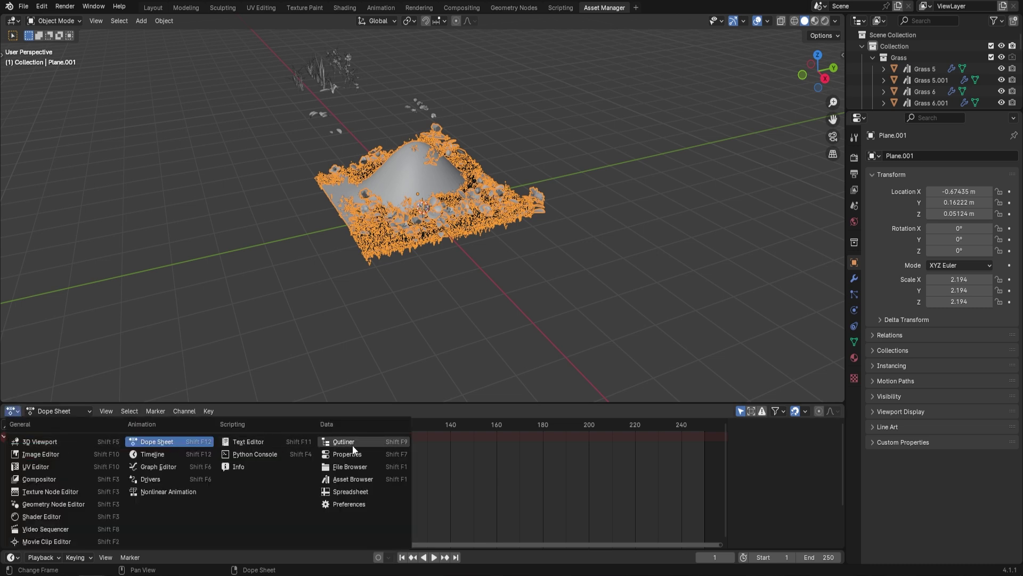
click(357, 479)
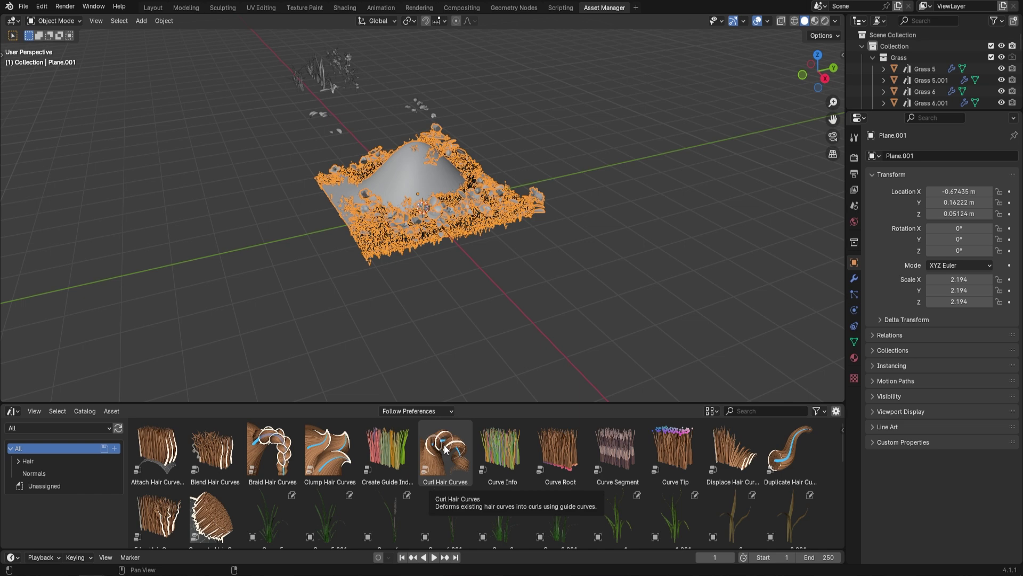
Limit the Asset Browser to the Current File library.
middle_drag(455, 254, 550, 257)
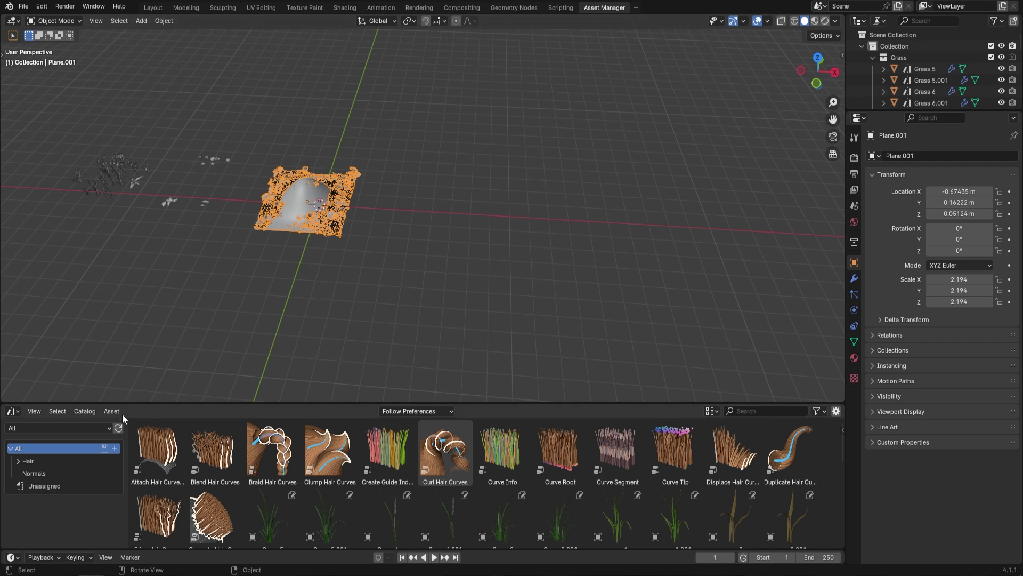
click(98, 427)
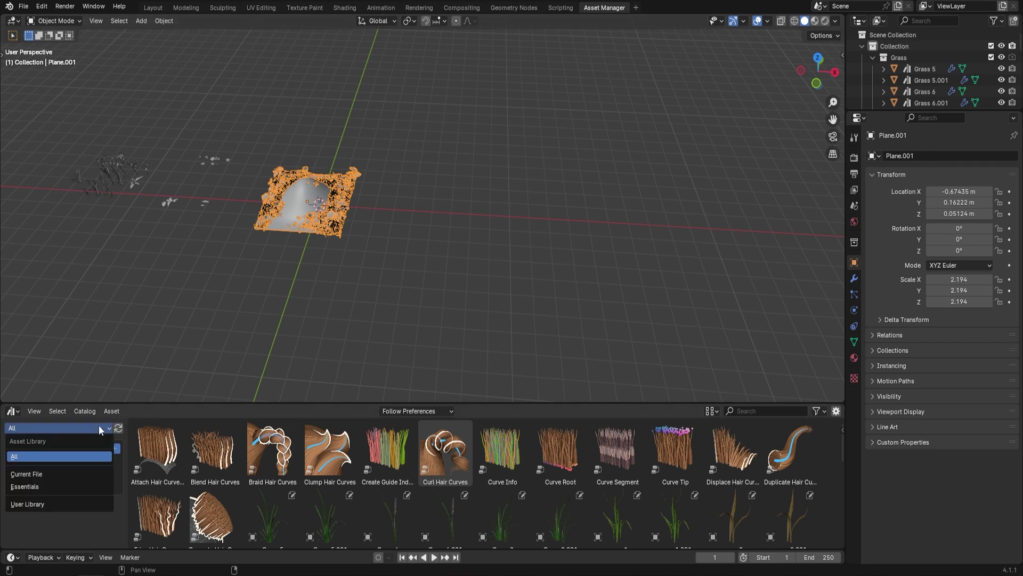
click(45, 473)
Select all the plant, grass and flower assets in the current file and clear their asset status.
scroll(461, 519, down, 3)
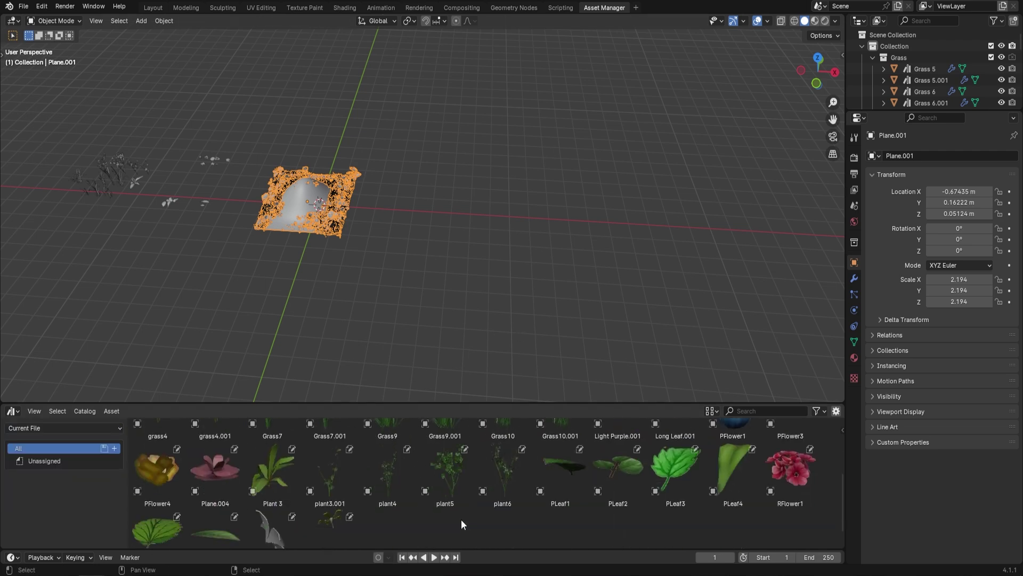
scroll(434, 511, up, 3)
click(167, 468)
scroll(310, 467, down, 4)
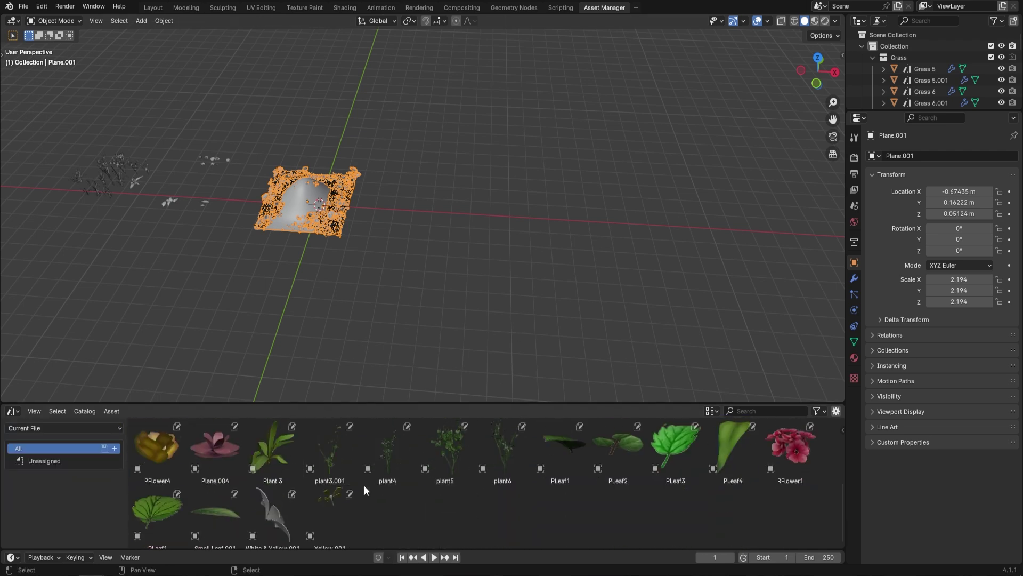
scroll(333, 526, up, 4)
key(a)
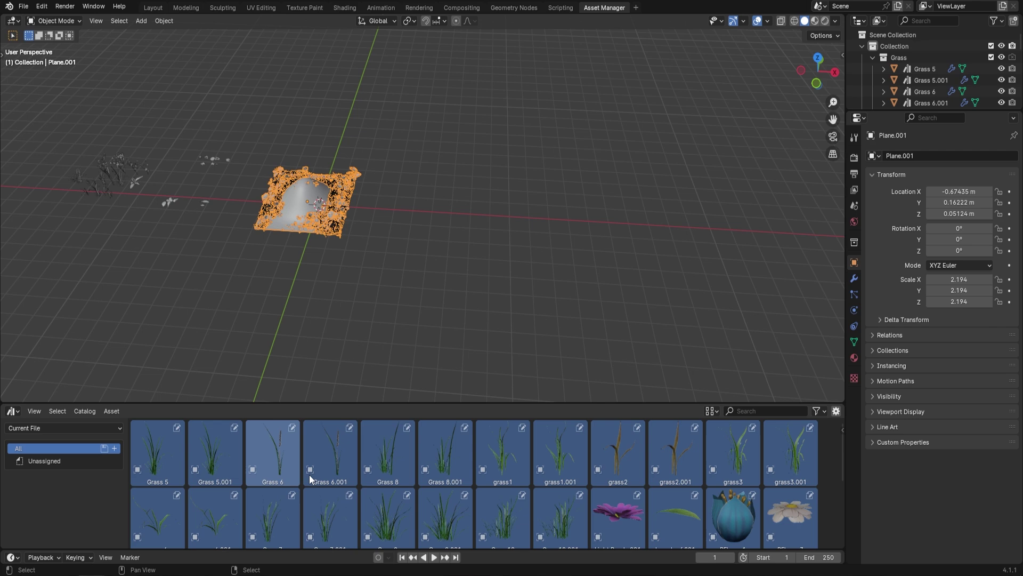
right_click(395, 451)
click(363, 466)
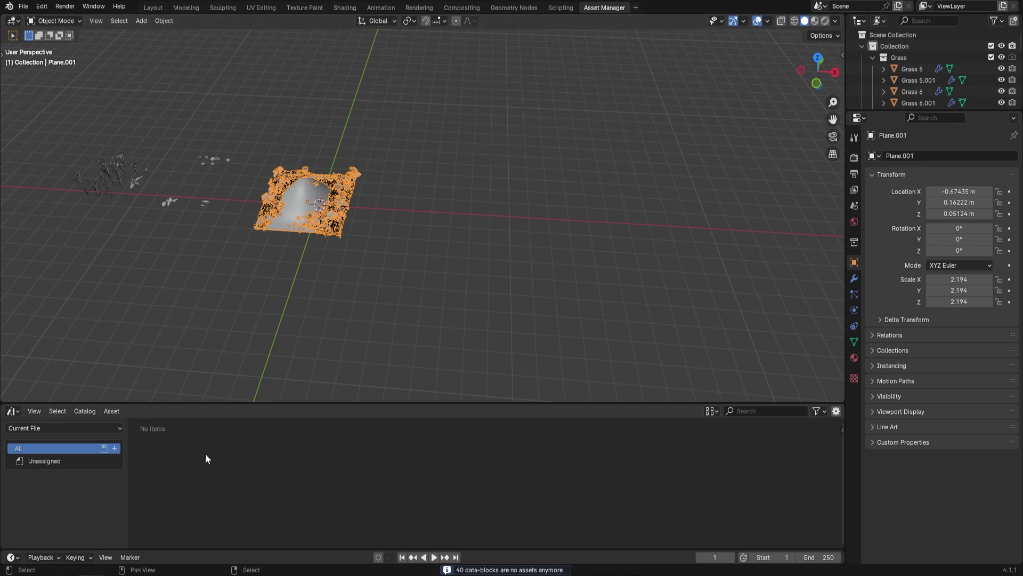
Mark the meadow plane's Meadow node group as an asset.
click(854, 279)
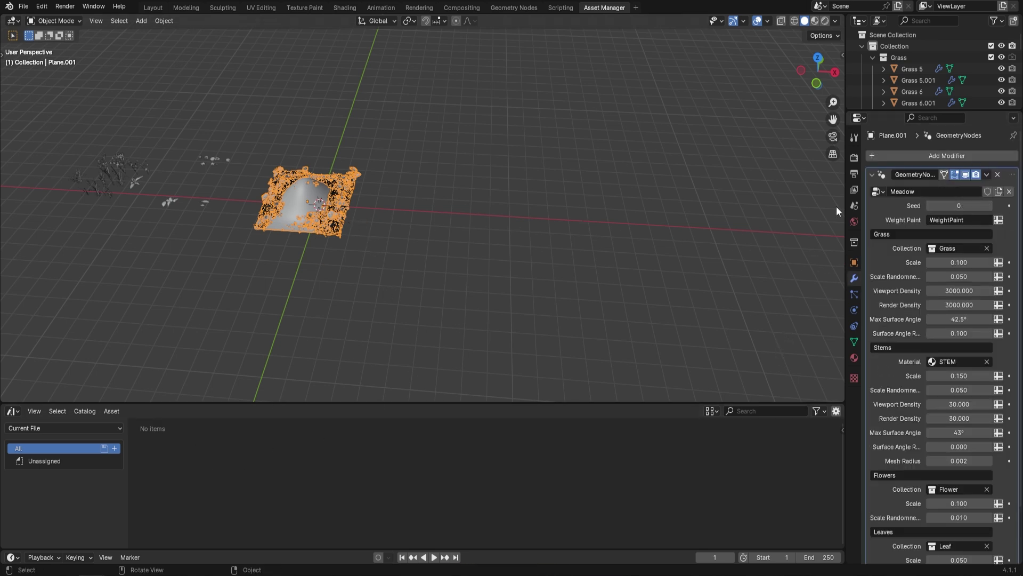
right_click(924, 190)
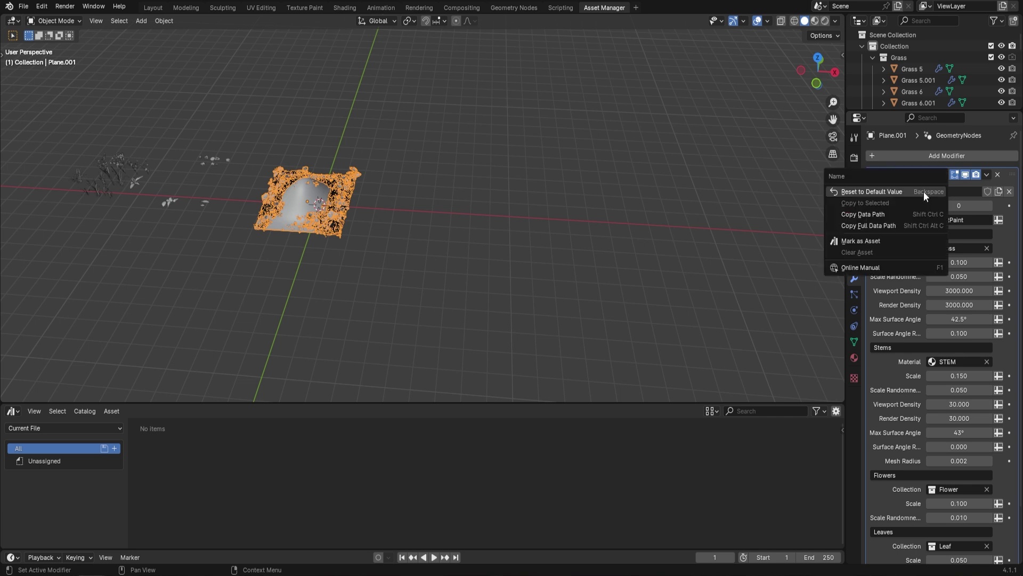
click(872, 241)
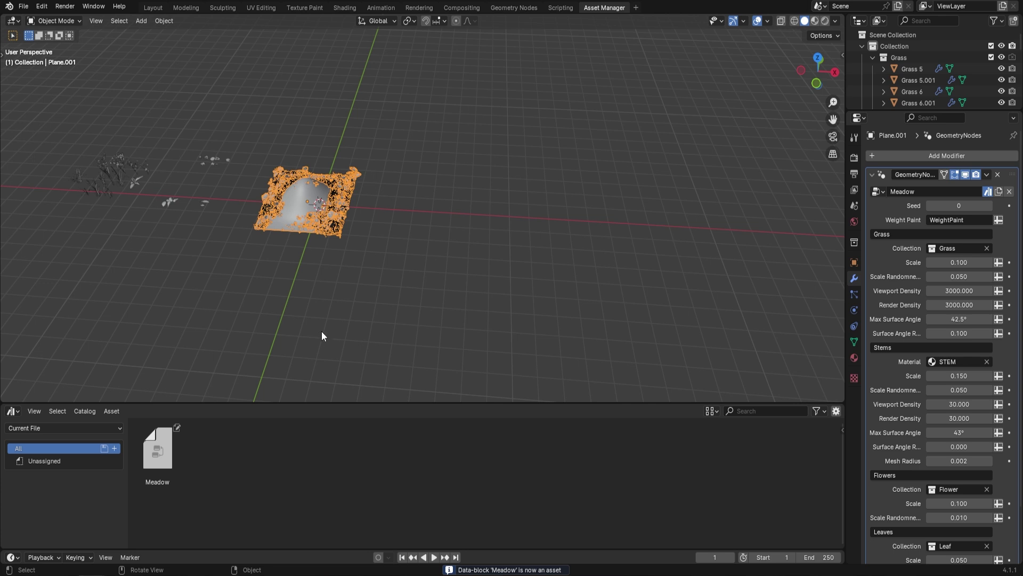
Save the file under the name geometry node test.blend in the Blender Files folder, overwriting the existing file.
click(24, 8)
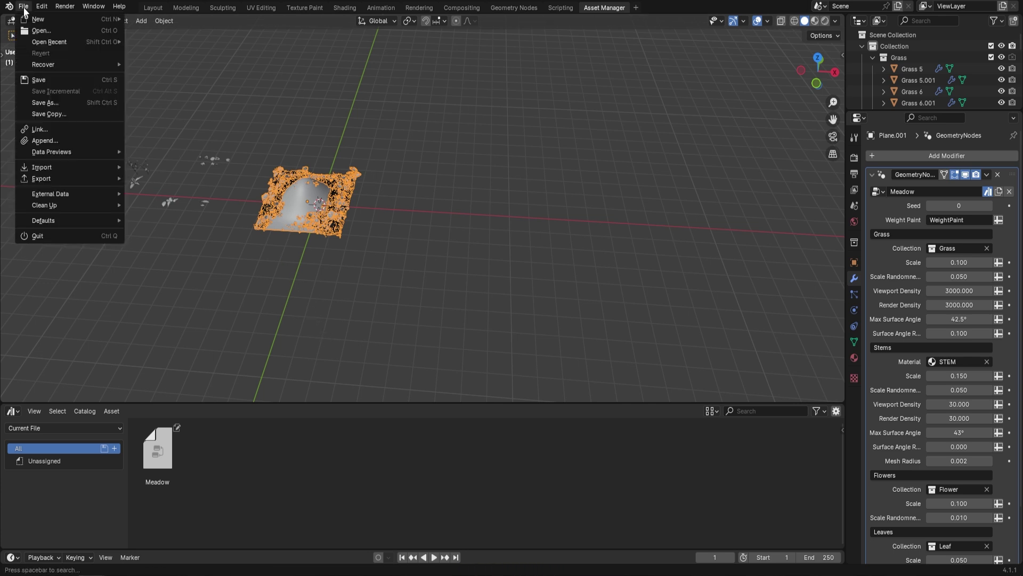
click(52, 101)
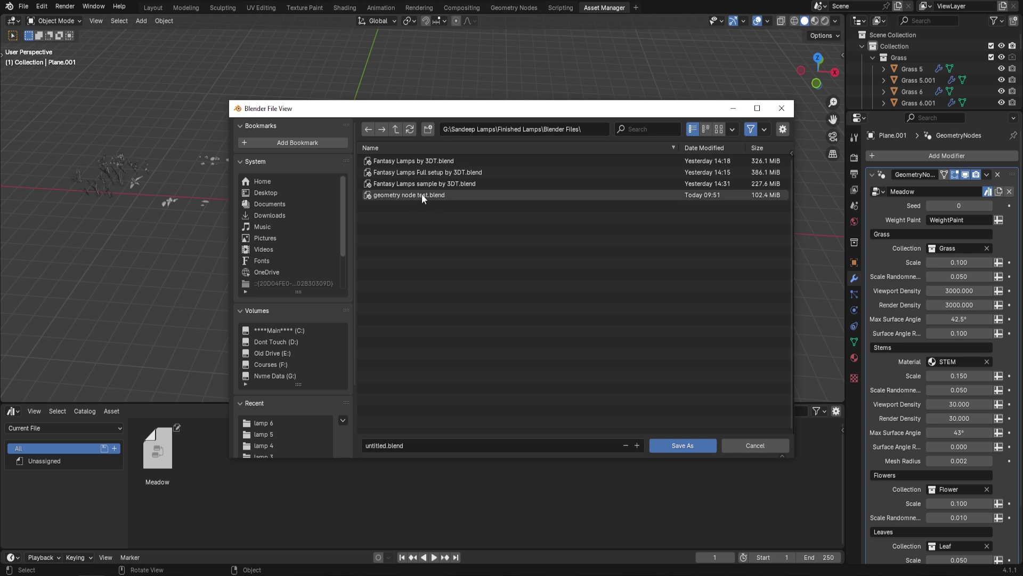
double_click(422, 194)
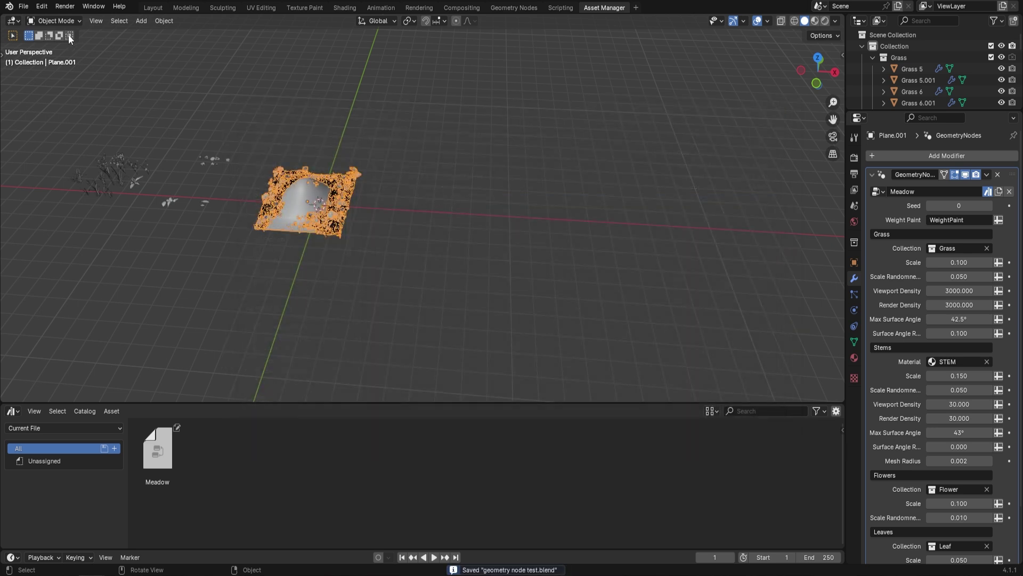
Enable automatic packing of external resources and save the file again.
click(24, 6)
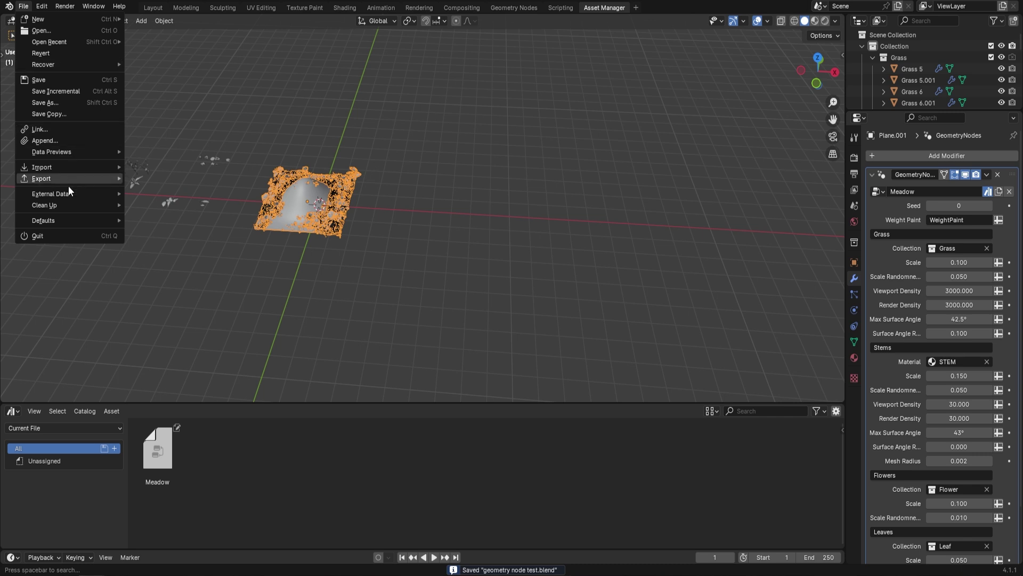
mouse_move(62, 193)
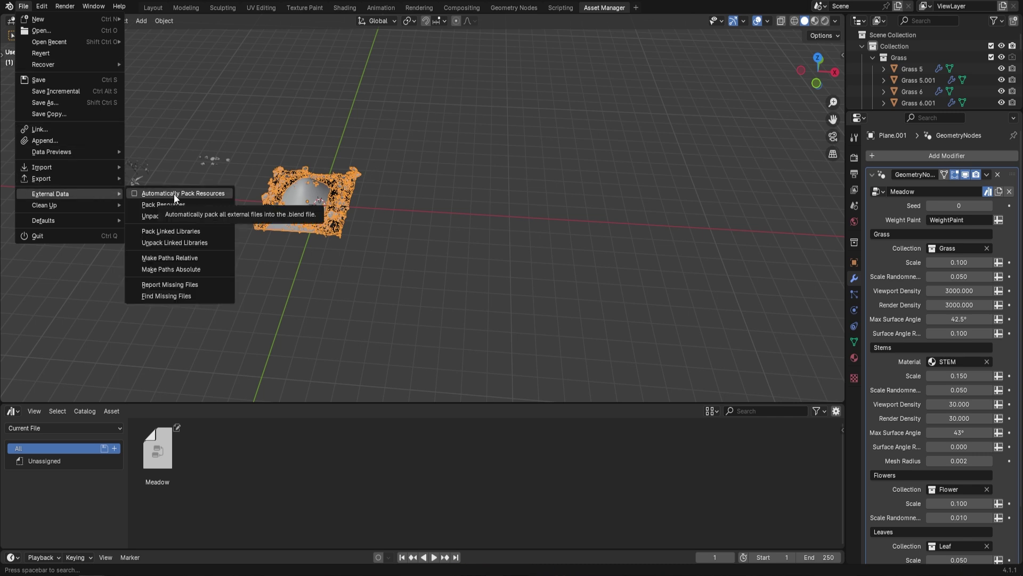
click(136, 193)
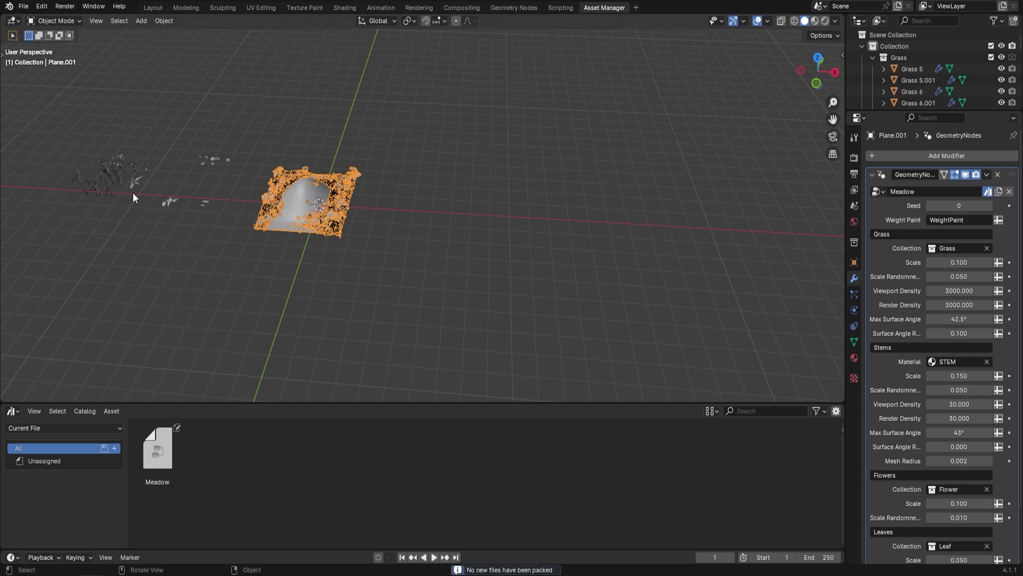
click(27, 8)
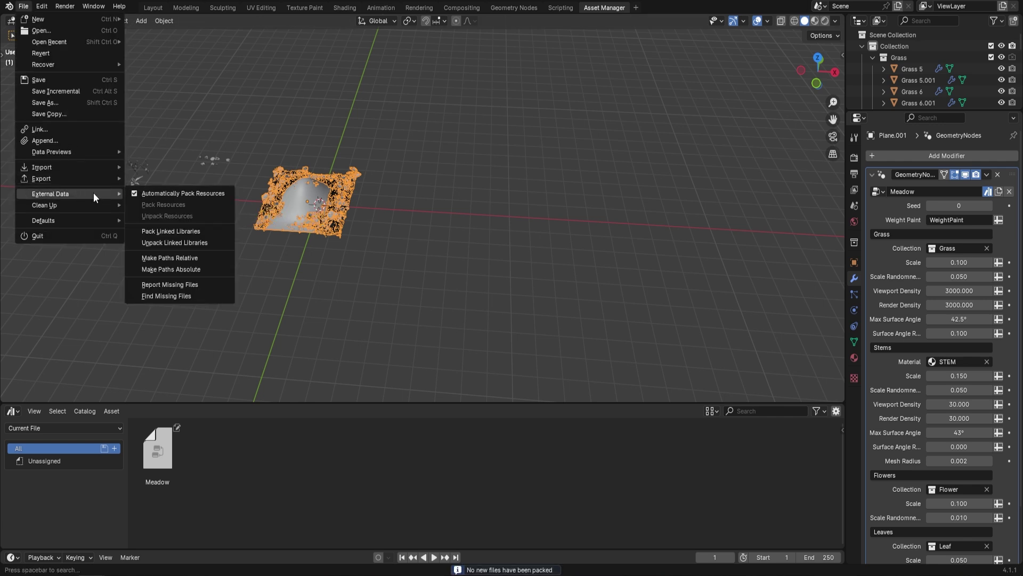
click(38, 80)
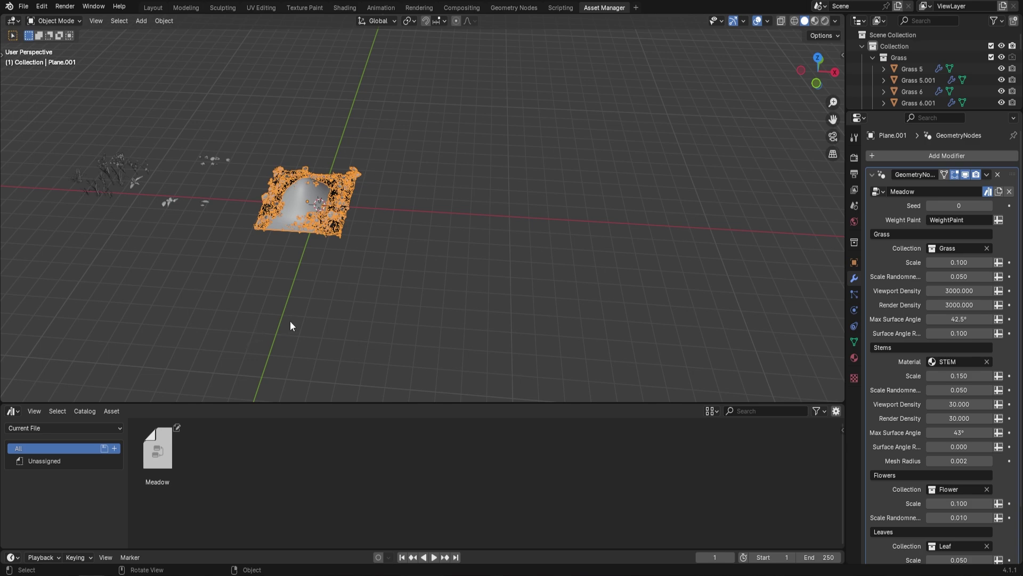
Delete the default camera, cube and light from the new scene.
scroll(386, 219, down, 4)
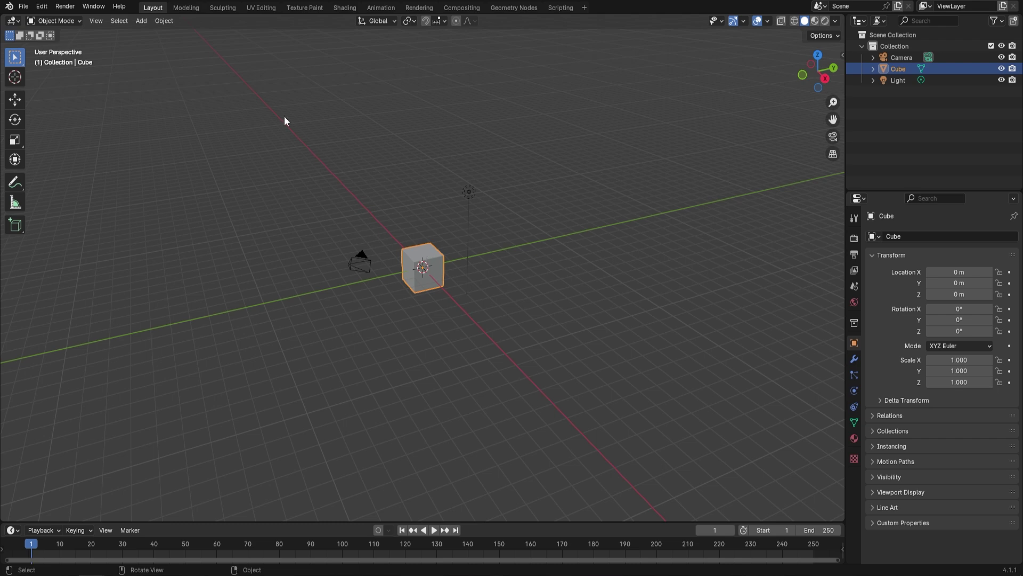
drag(284, 116, 542, 326)
key(Delete)
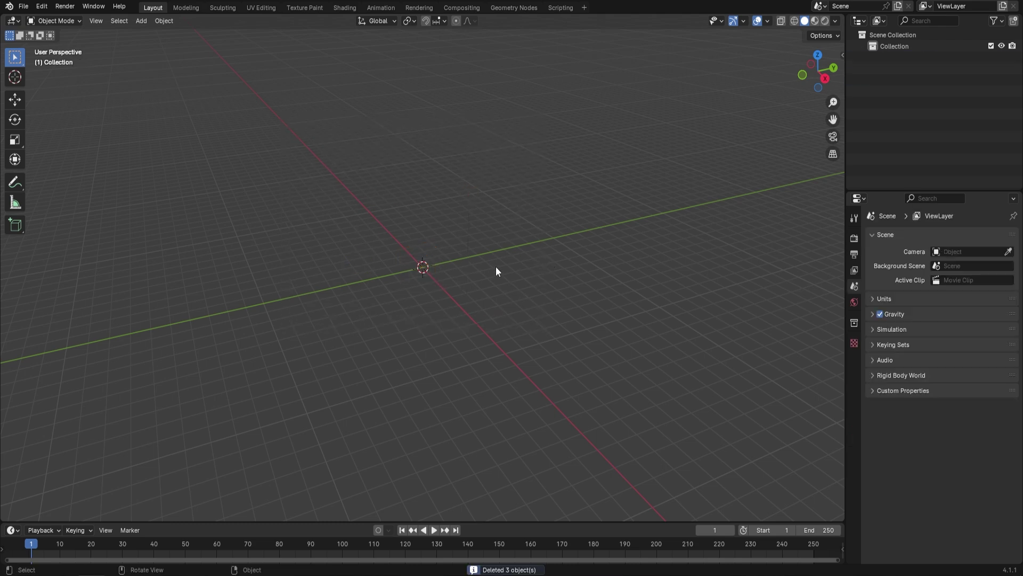
Add a mesh plane at the origin and scale it up uniformly to about 3.8.
key(shift+a)
mouse_move(498, 283)
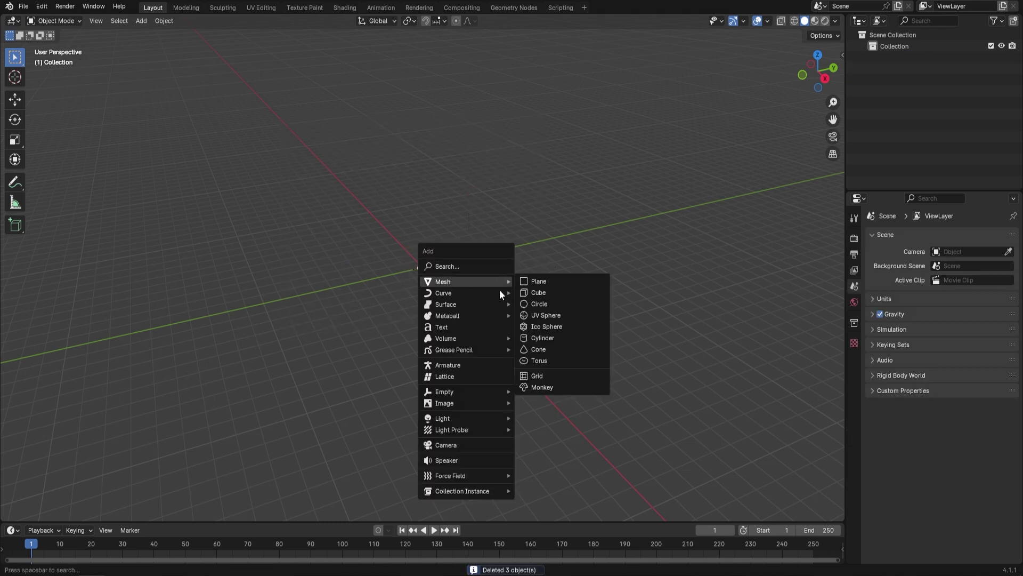
click(553, 284)
key(s)
click(564, 365)
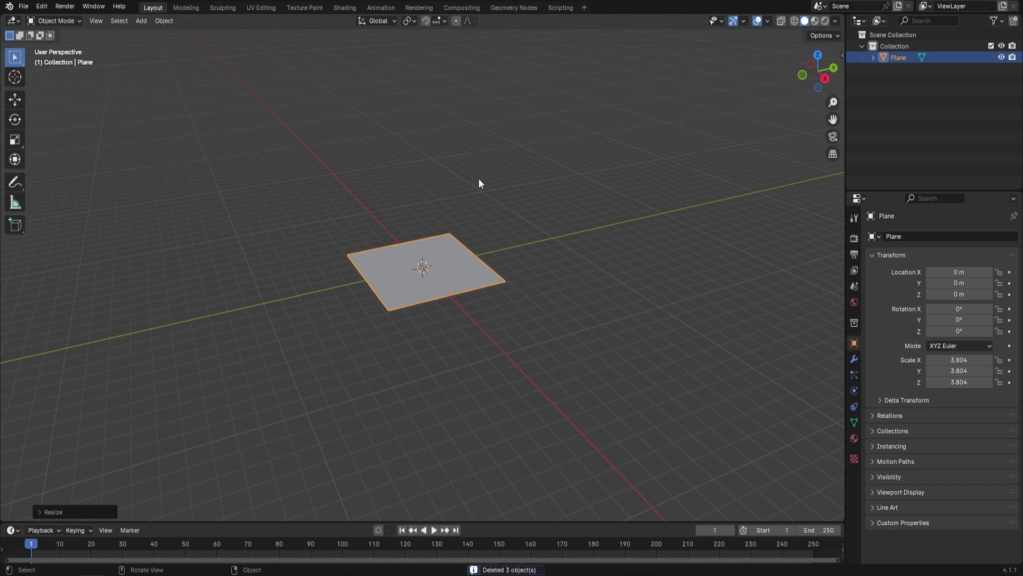
Add the Blender Files folder inside Finished Lamps as an asset library in the preferences, including .blend files in the file listing.
click(44, 7)
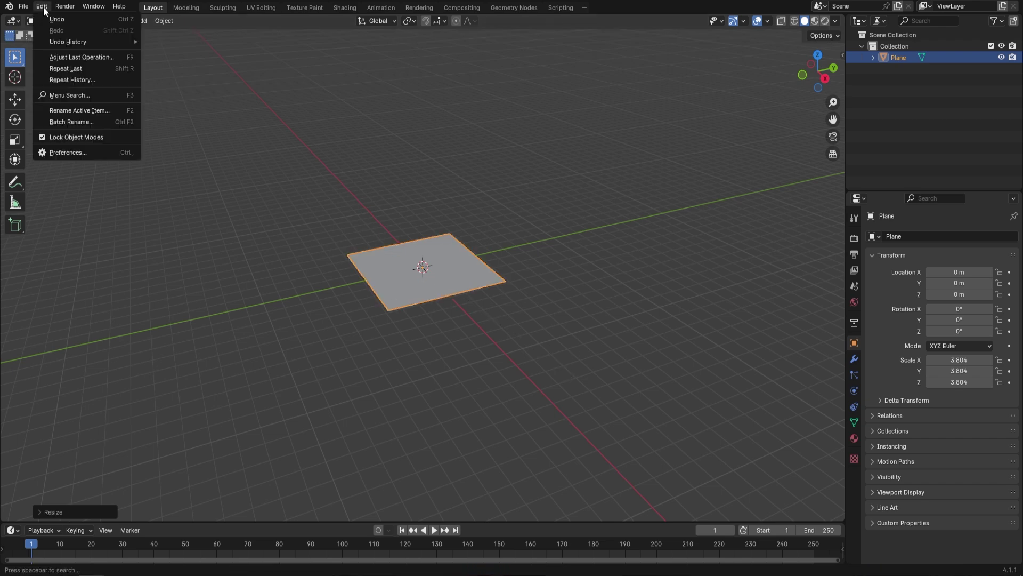
click(82, 153)
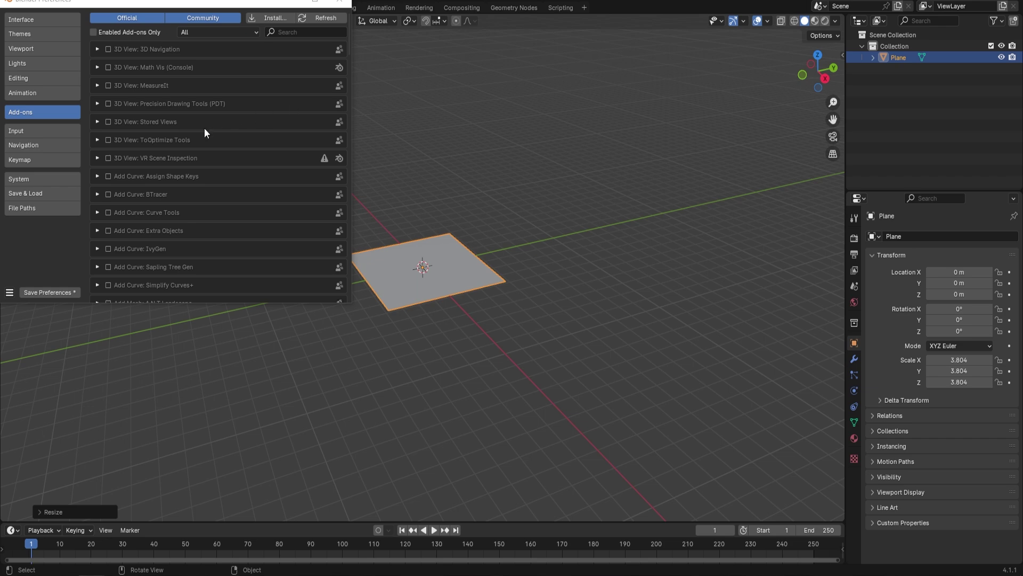
click(33, 206)
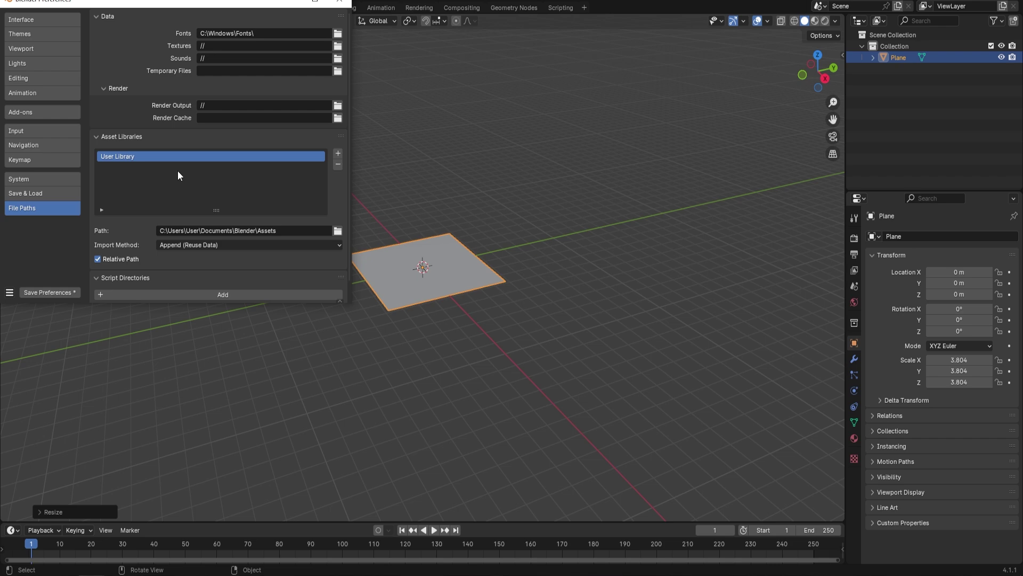
click(337, 153)
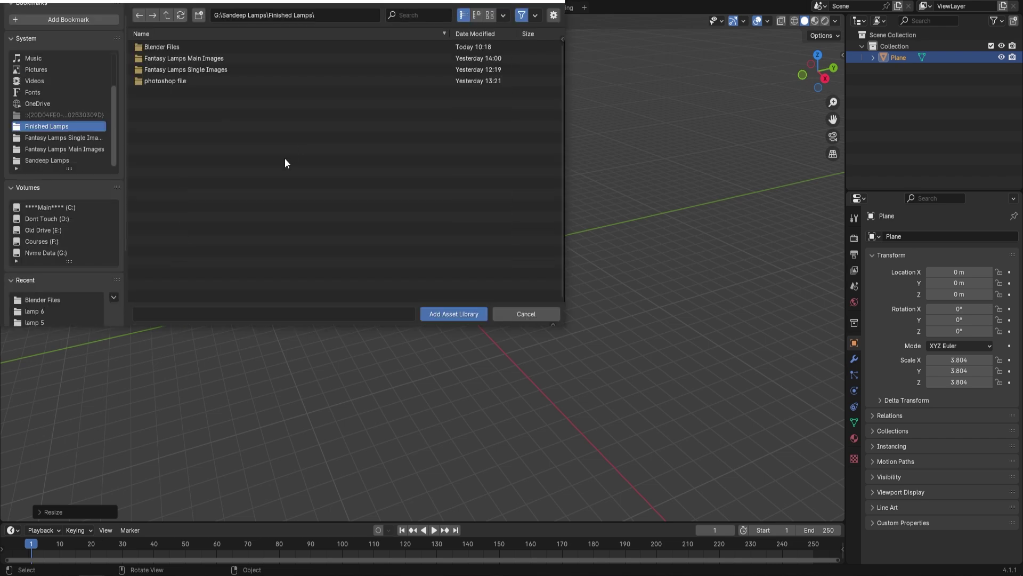
double_click(161, 47)
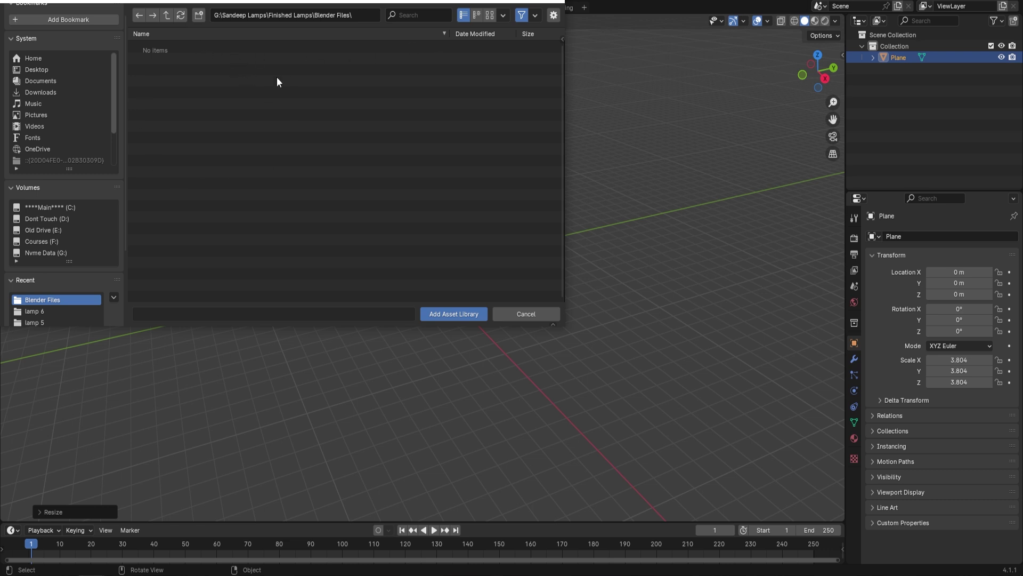
click(536, 16)
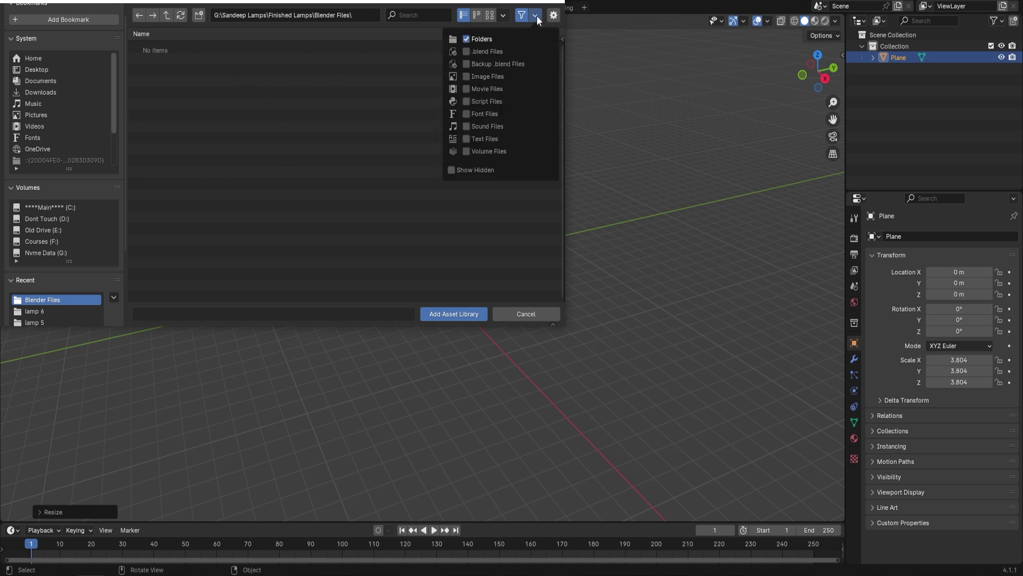
click(466, 52)
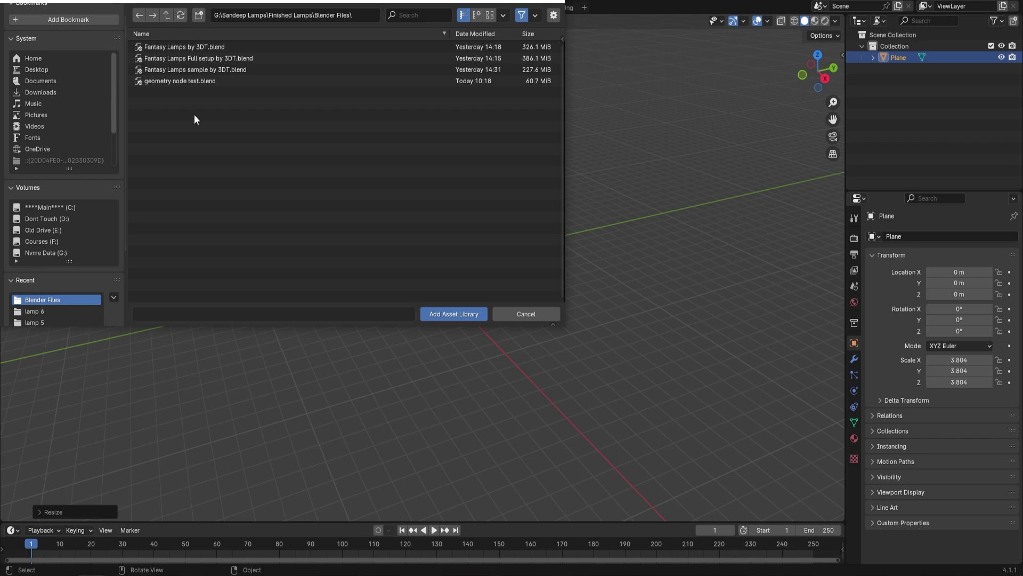
click(452, 317)
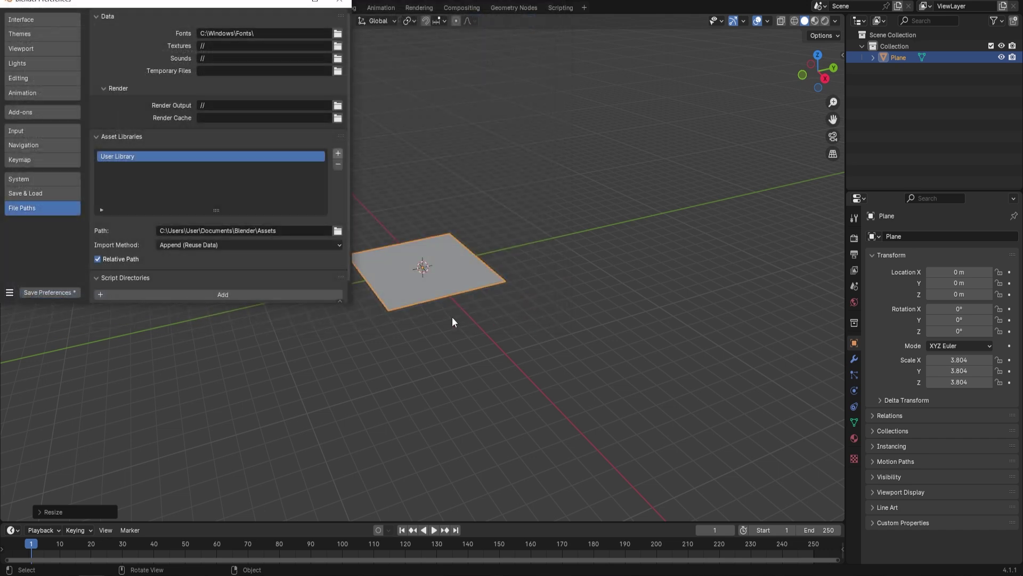
click(340, 2)
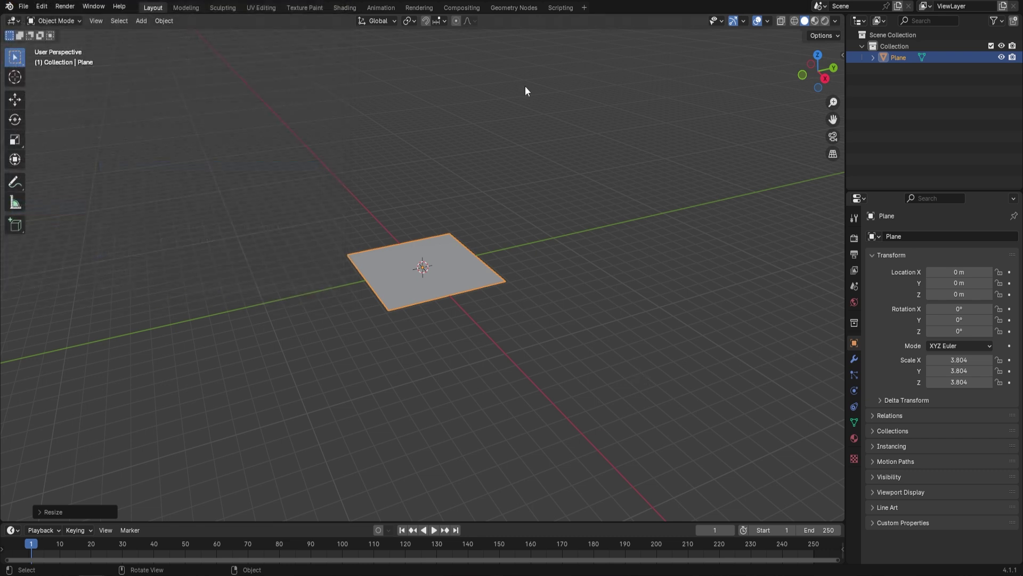
Add the Asset Manager workspace and set its asset browser to the Blender Files library.
click(584, 8)
mouse_move(571, 29)
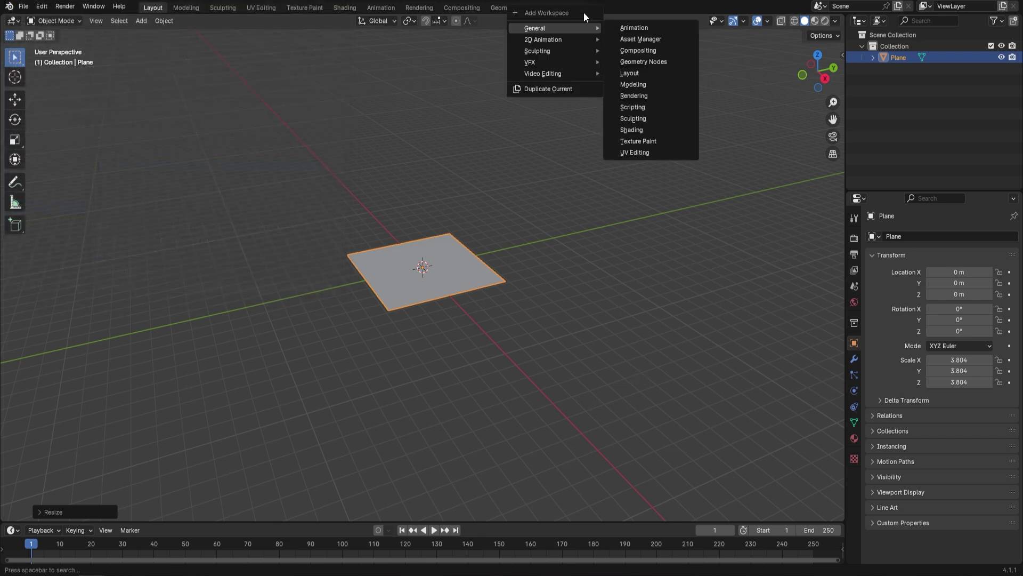
click(657, 36)
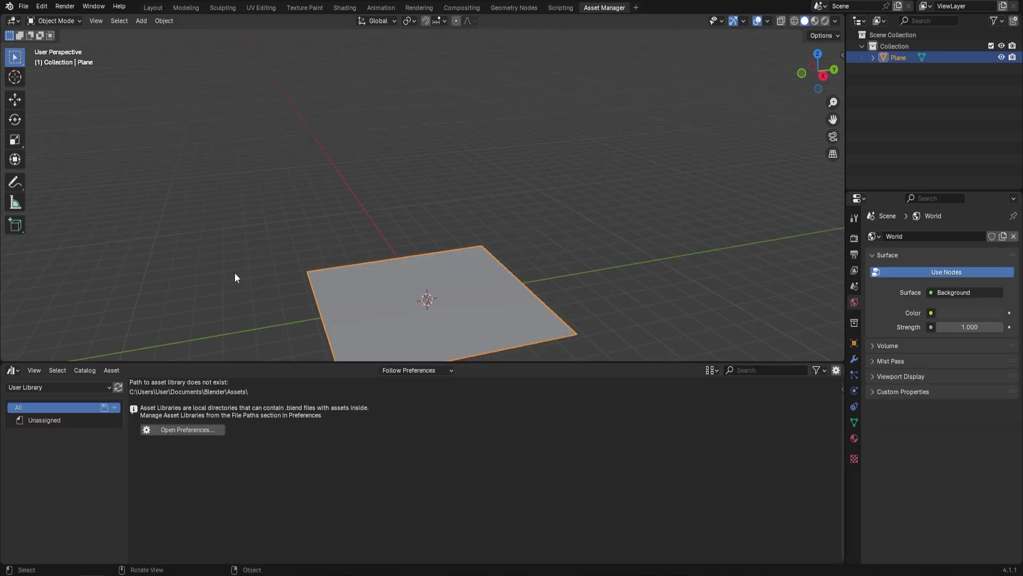
click(82, 387)
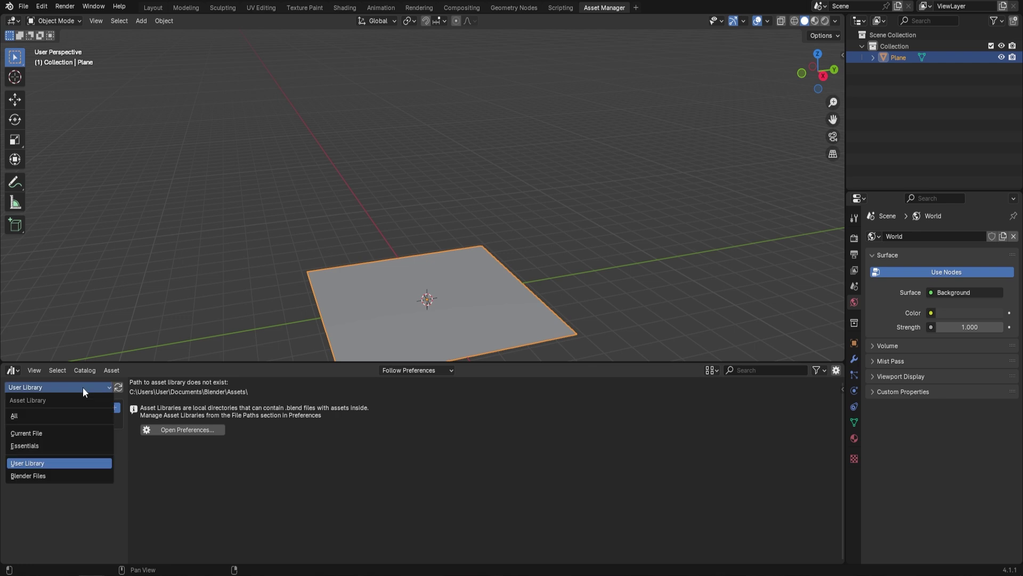
click(80, 475)
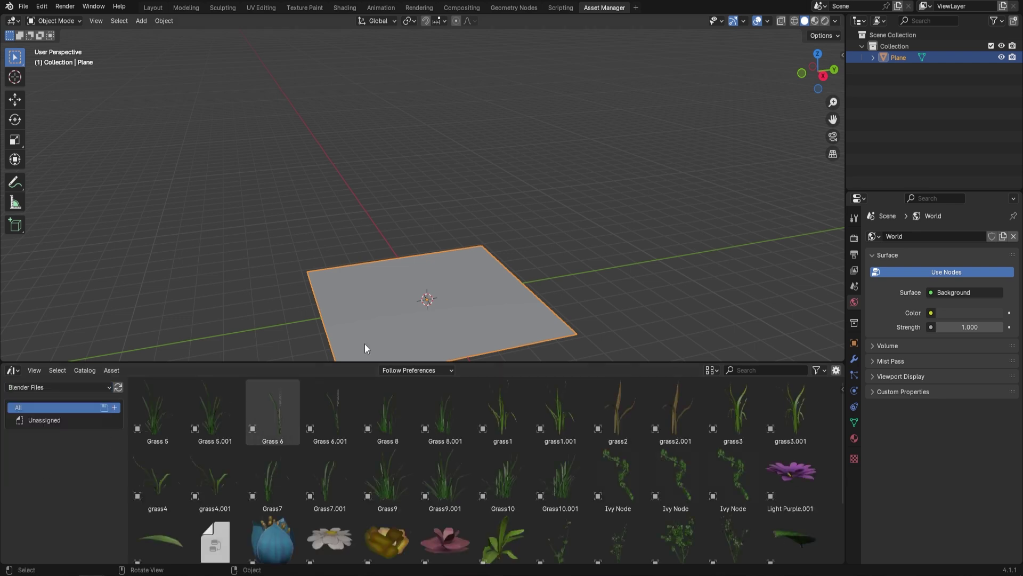
Apply the Meadow node group asset from the library to the plane in the scene.
scroll(480, 472, down, 4)
click(503, 402)
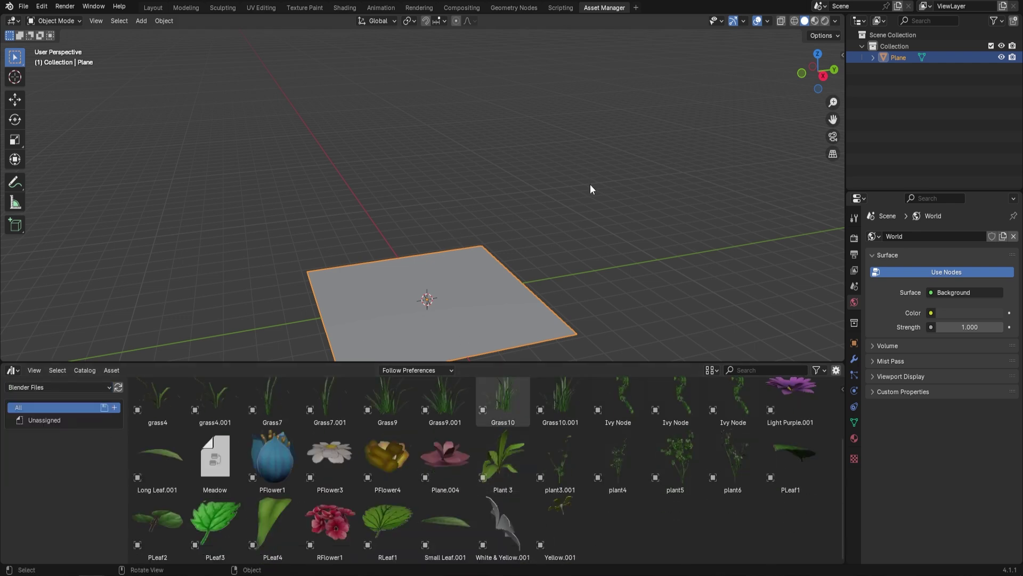
scroll(562, 214, down, 2)
middle_drag(562, 214, 554, 235)
click(216, 463)
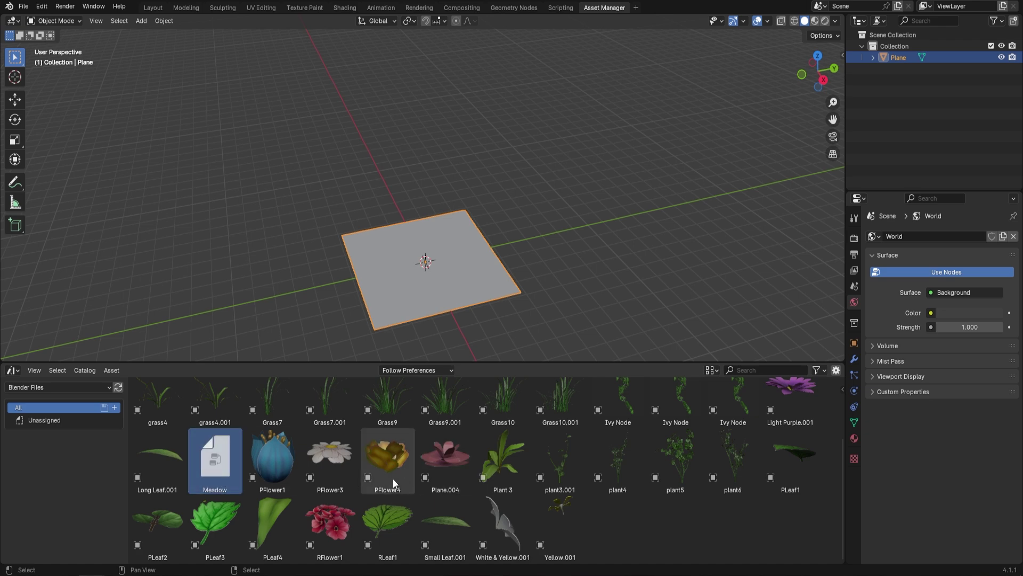
drag(207, 465, 483, 271)
middle_drag(496, 318, 435, 269)
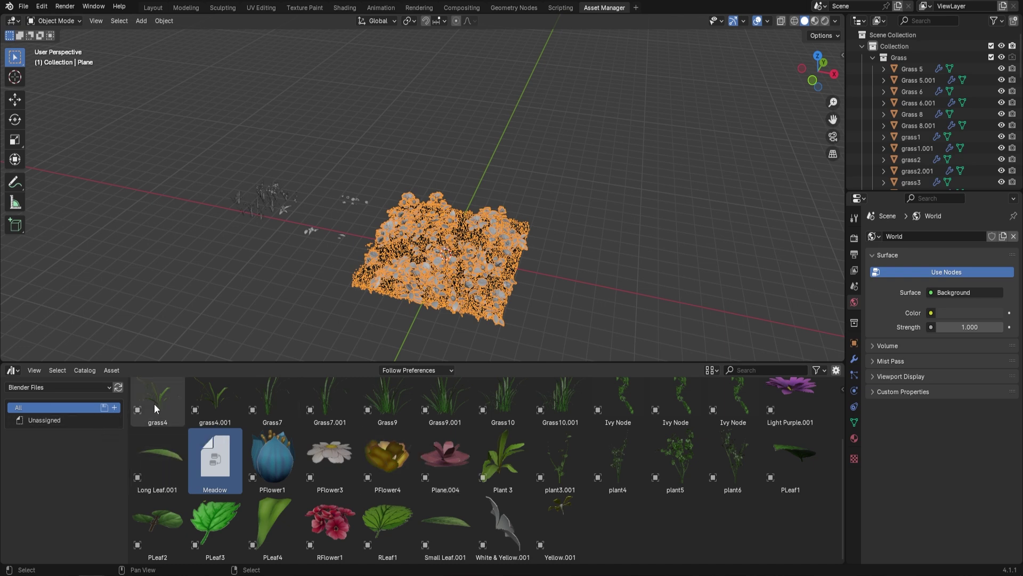
Create a new asset catalog named leaves in the Blender Files library.
click(114, 407)
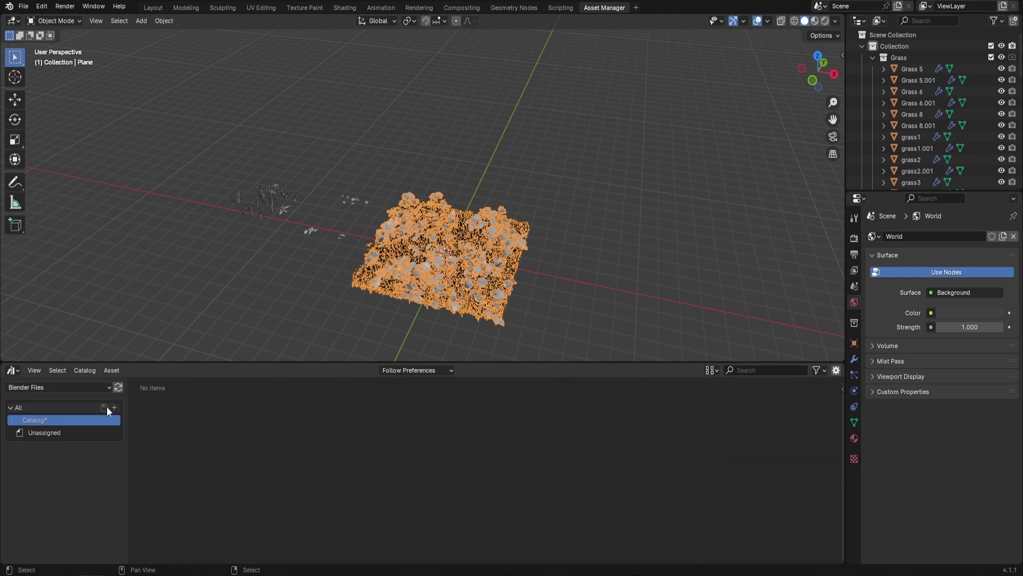
double_click(37, 418)
text(leaves)
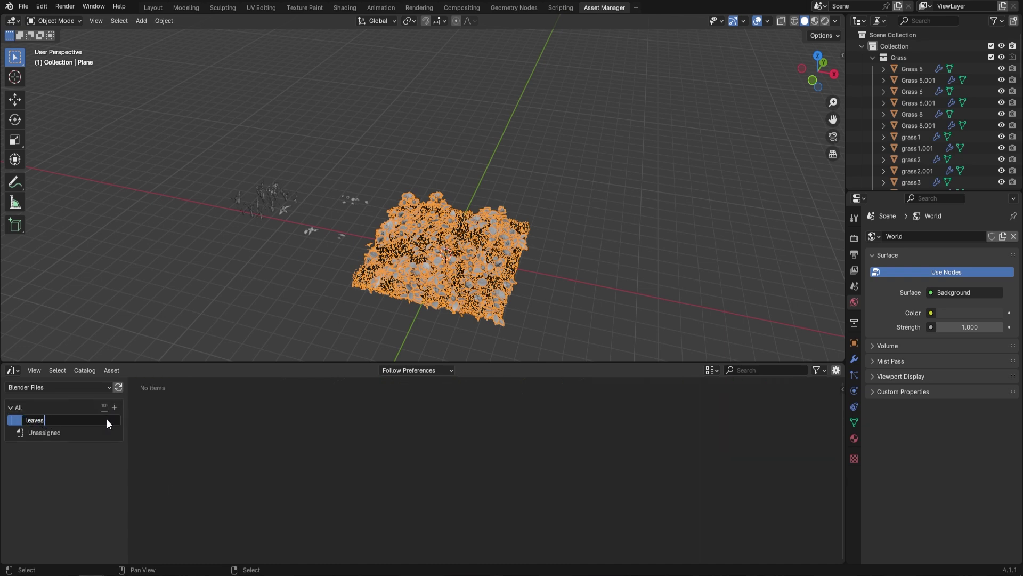
key(Return)
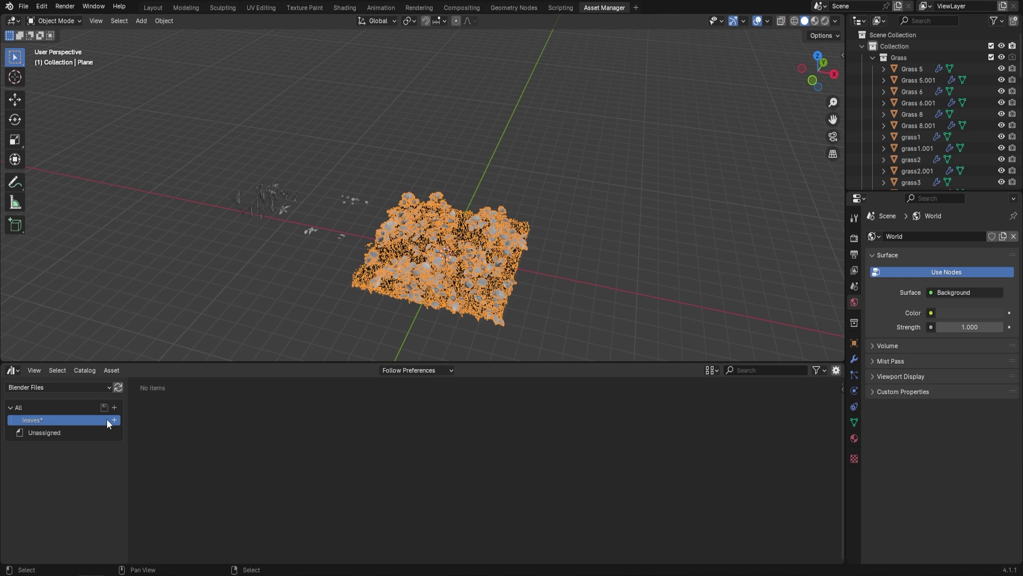
Try to move the unassigned assets from Grass 5 through Long Leaf.001 into the leaves catalog.
click(69, 431)
click(155, 410)
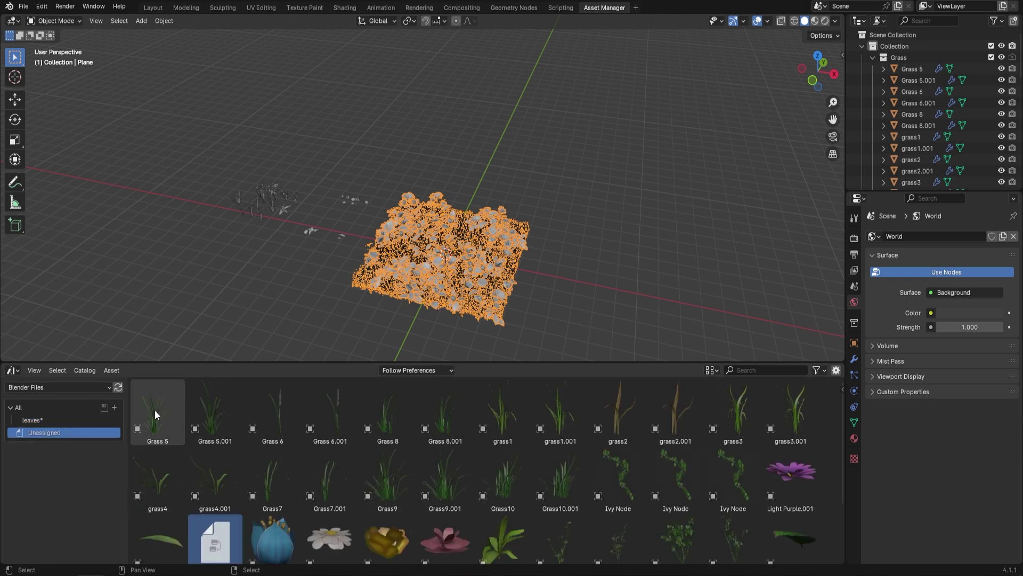
shift+click(182, 535)
drag(160, 421, 49, 419)
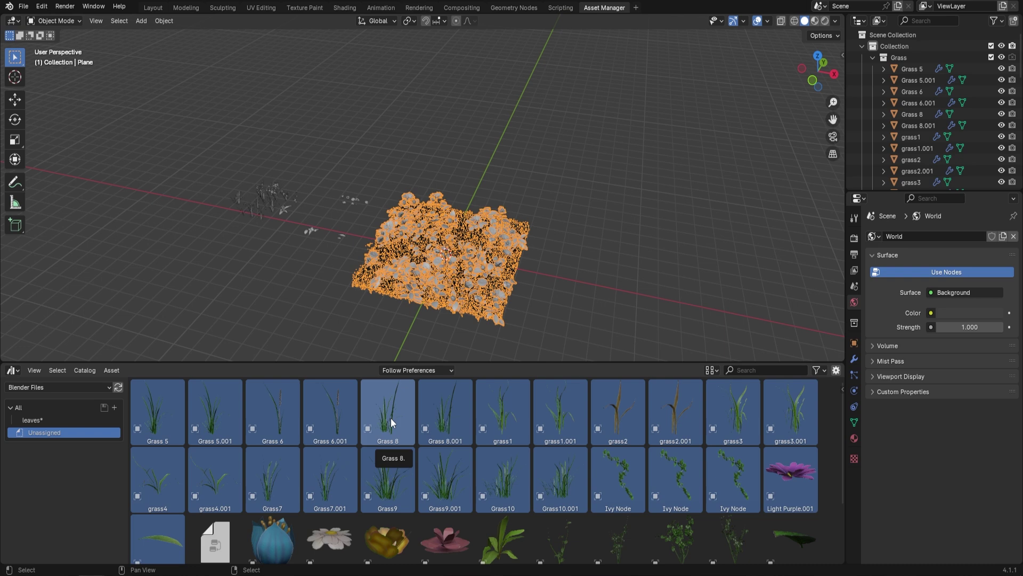
Reset the session to a fresh default scene by loading the factory settings.
scroll(533, 213, down, 4)
middle_drag(476, 211, 469, 206)
click(24, 7)
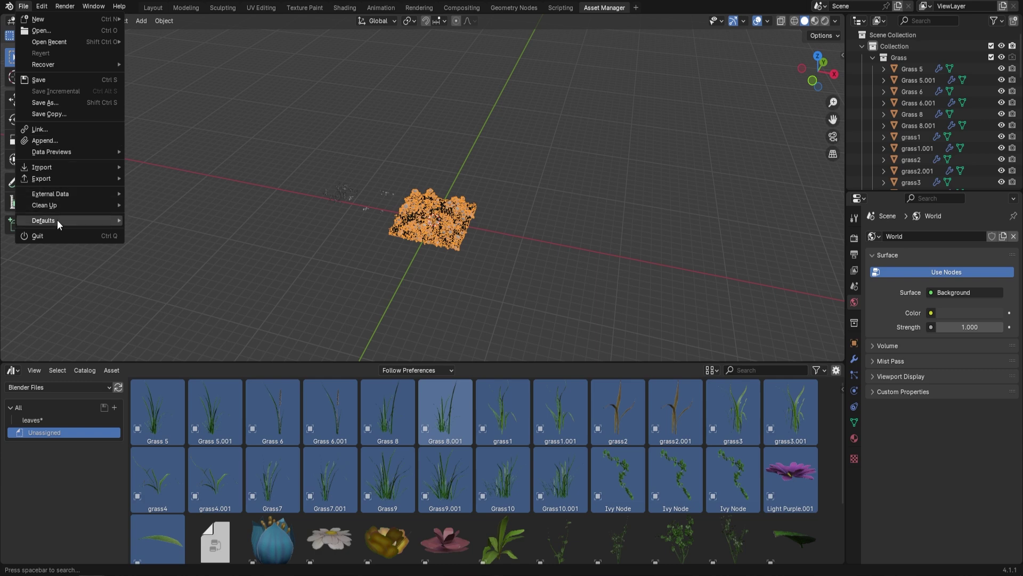
mouse_move(50, 219)
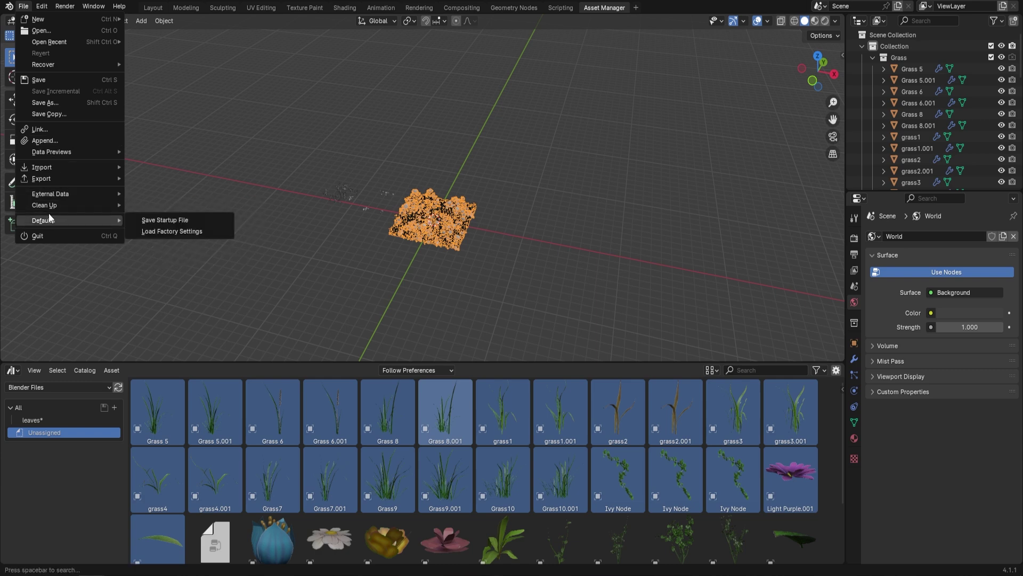
click(172, 232)
click(173, 231)
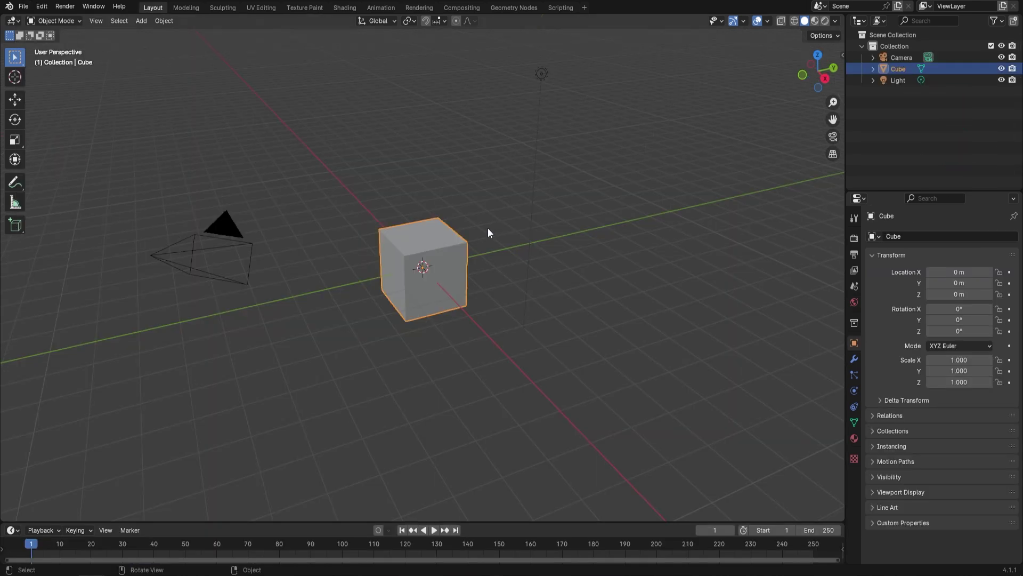
Replace the default scene objects with a mesh plane and scale it up to about 2.93.
middle_drag(488, 228, 292, 203)
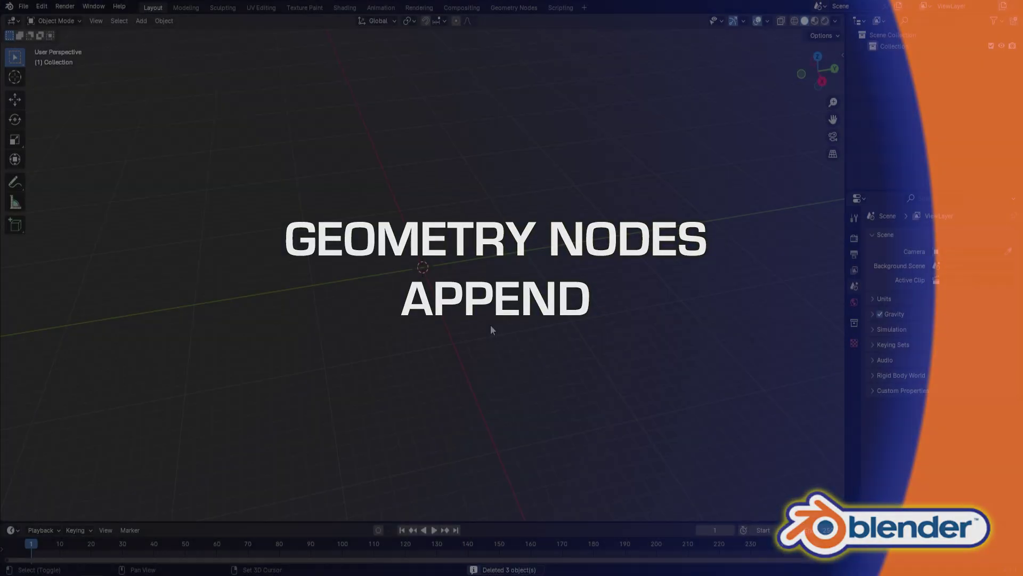
key(shift+a)
mouse_move(491, 325)
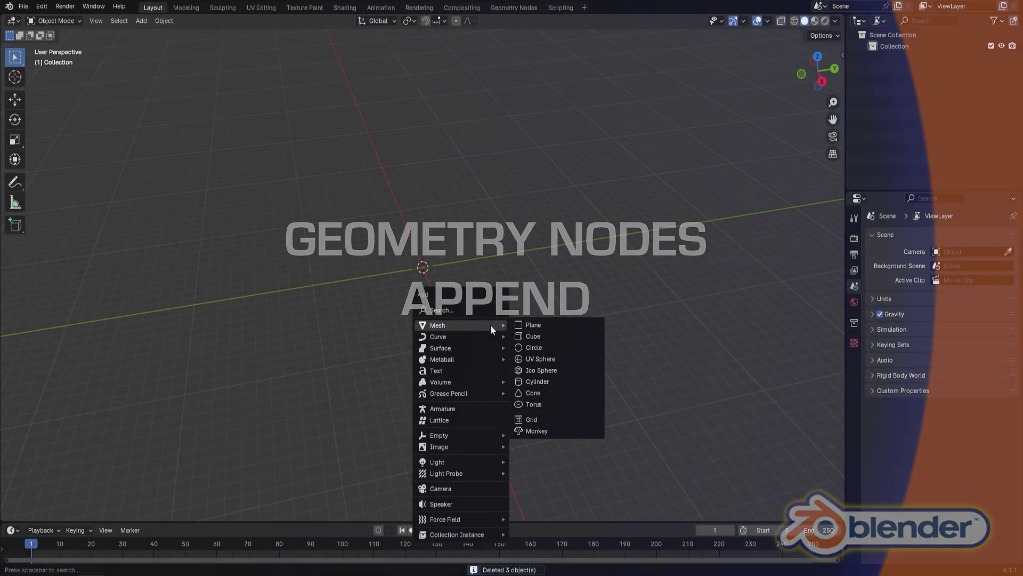
click(557, 327)
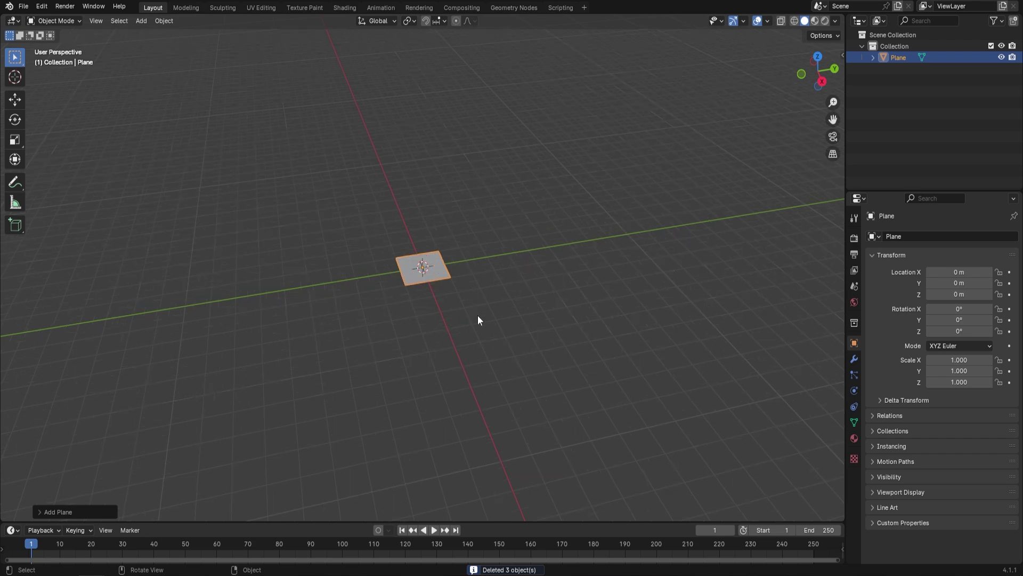
key(s)
click(635, 386)
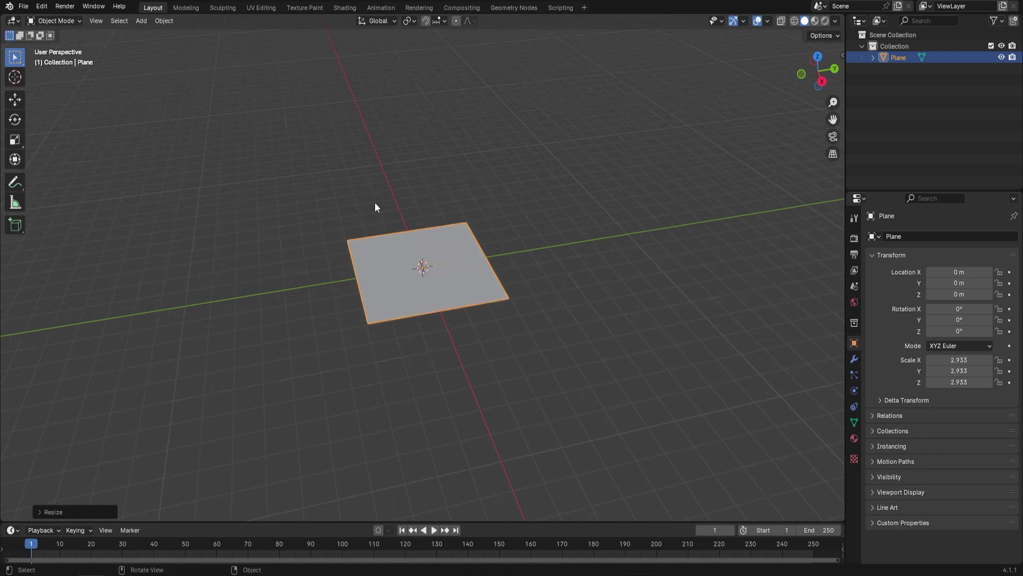
Append the Meadow node group from the NodeTree data of geometry node test.blend in the Blender Files folder.
click(24, 6)
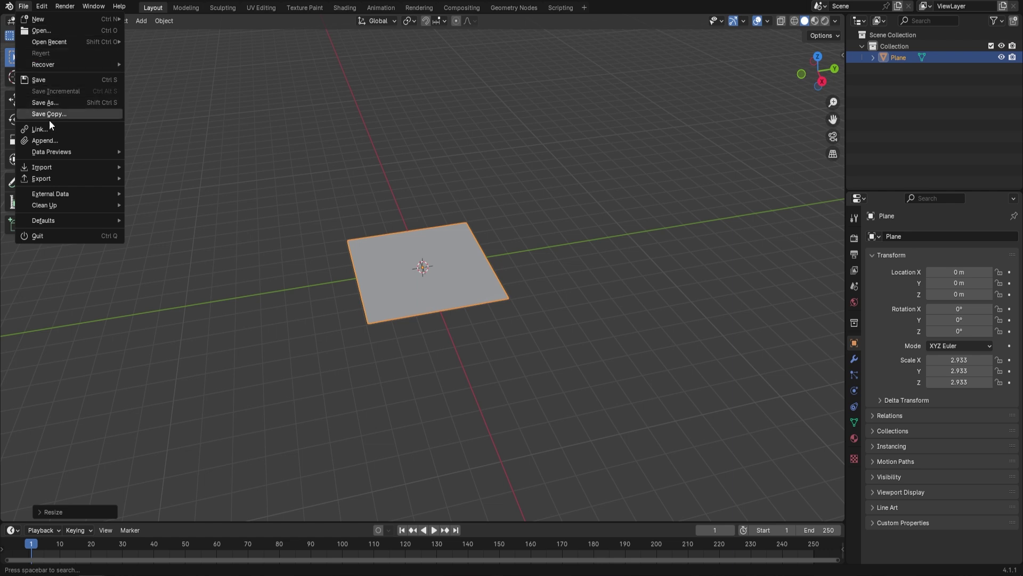
click(50, 140)
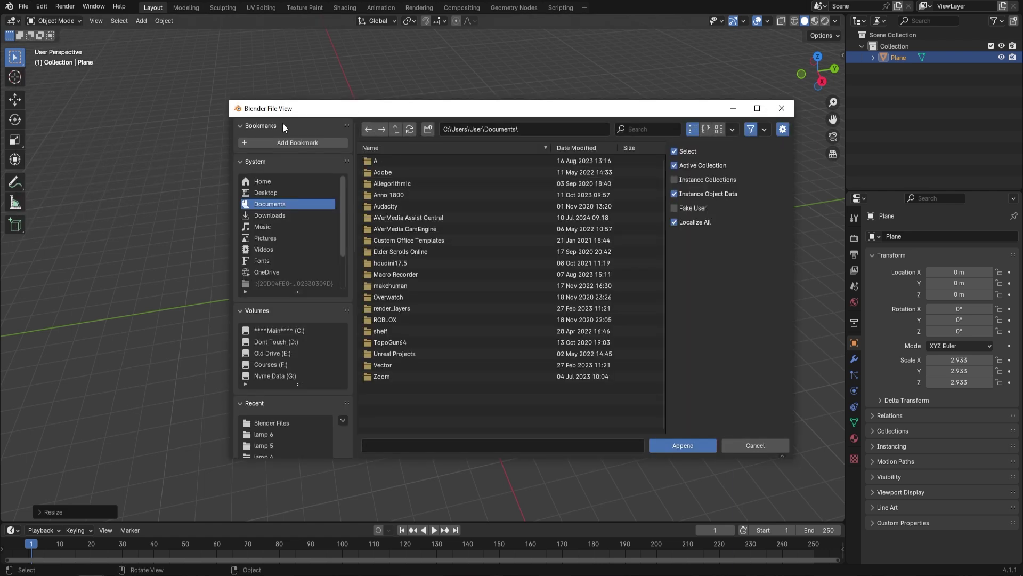
click(271, 422)
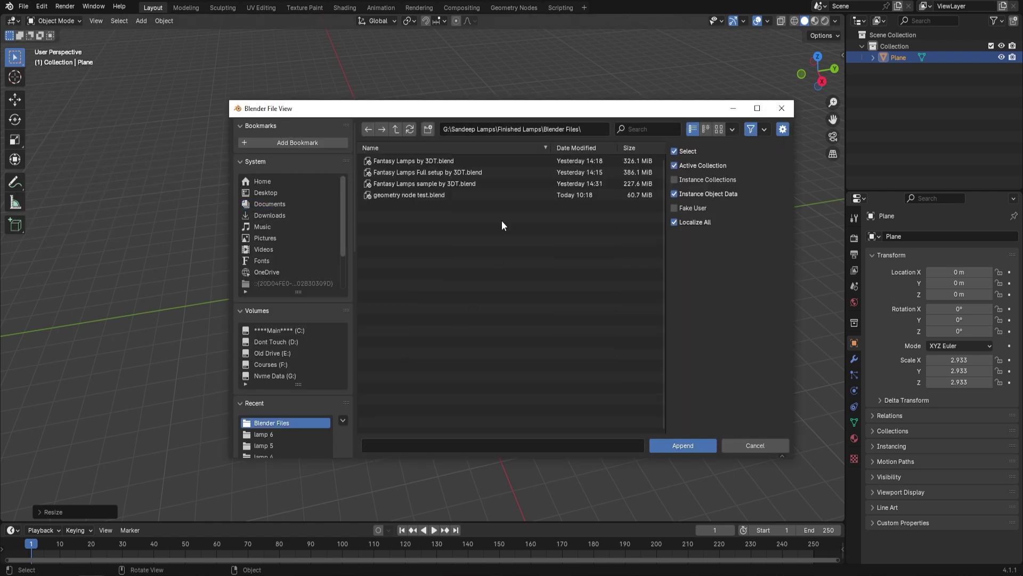
double_click(414, 194)
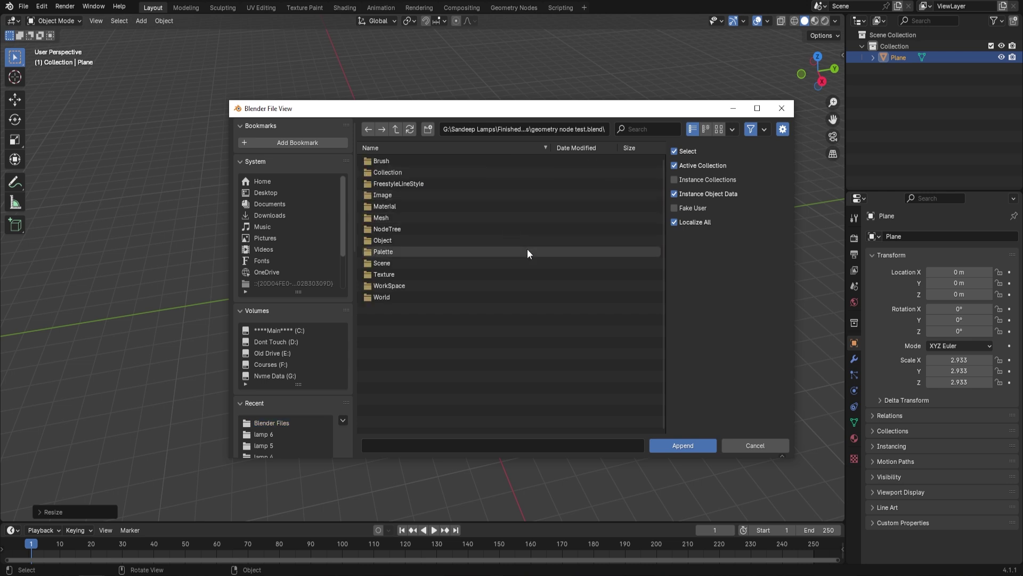
double_click(404, 228)
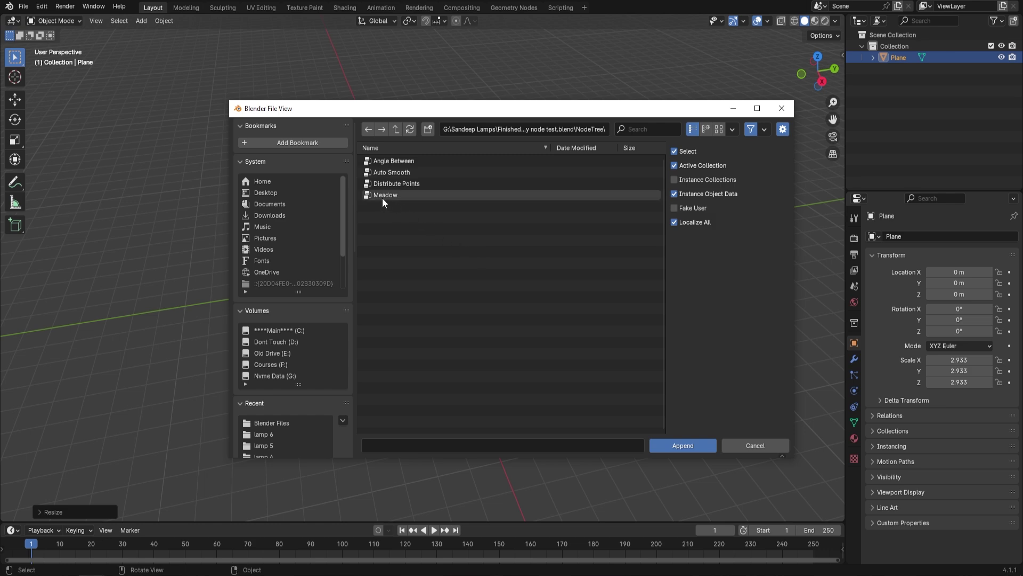
double_click(392, 196)
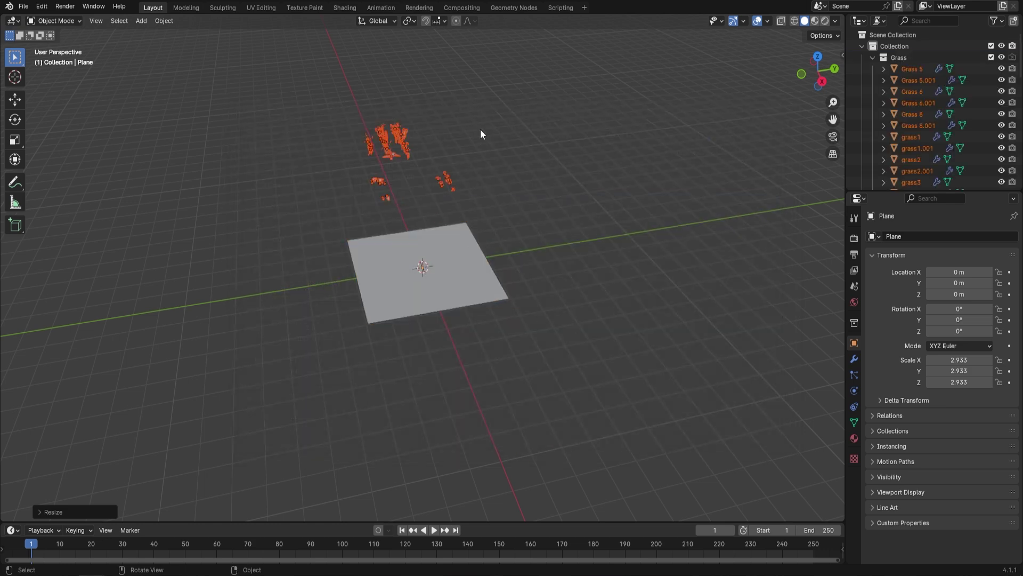
Add a Geometry Nodes modifier to the plane and assign it the Meadow node group.
middle_drag(481, 134, 324, 264)
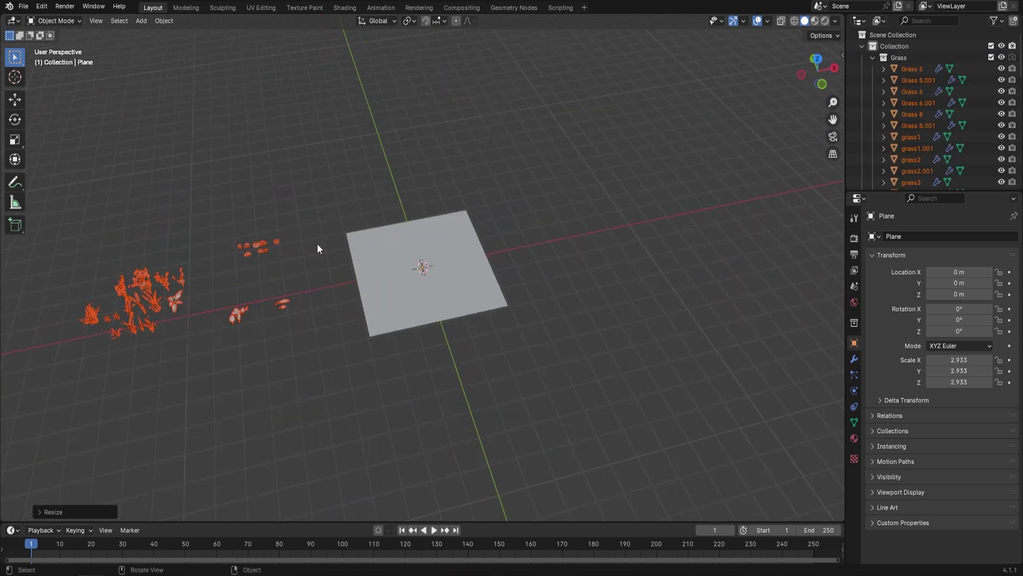
middle_drag(525, 159, 468, 287)
click(469, 287)
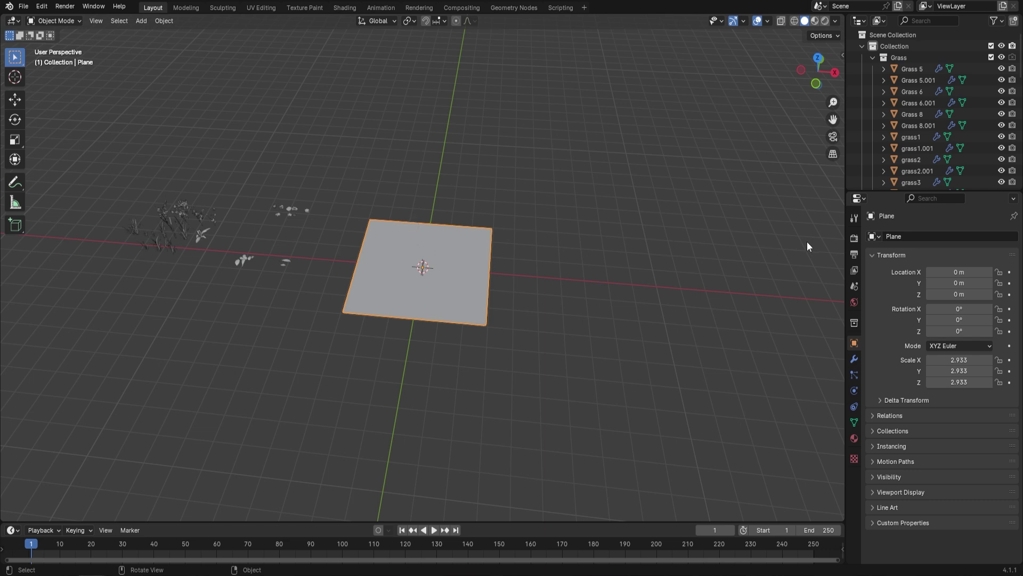
click(854, 358)
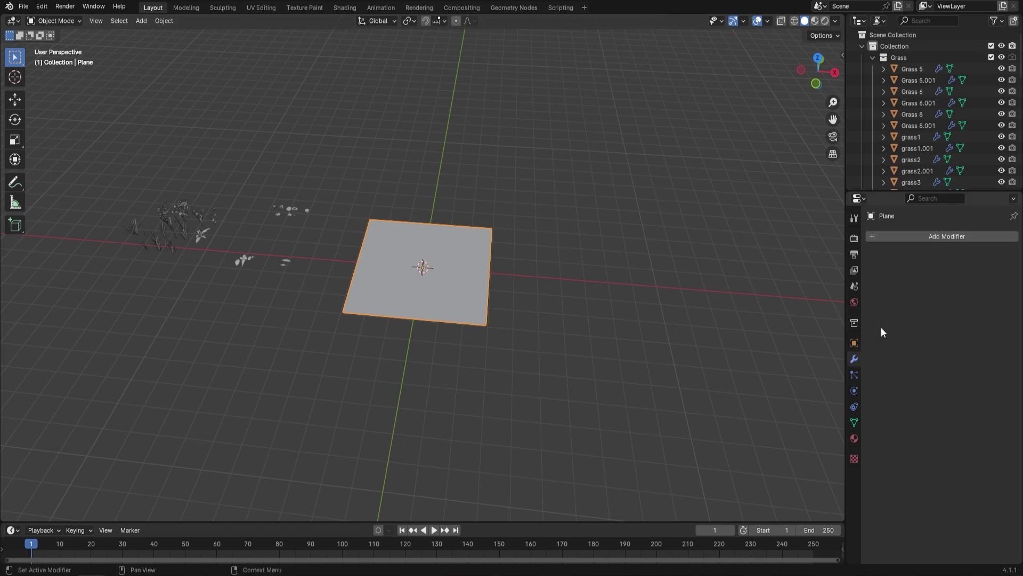
click(919, 236)
click(887, 255)
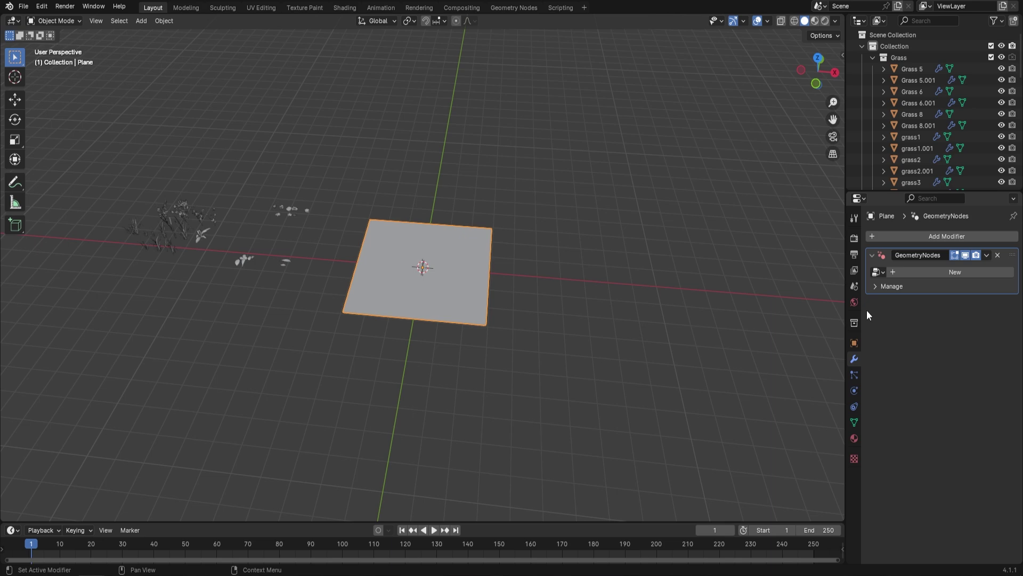
click(878, 272)
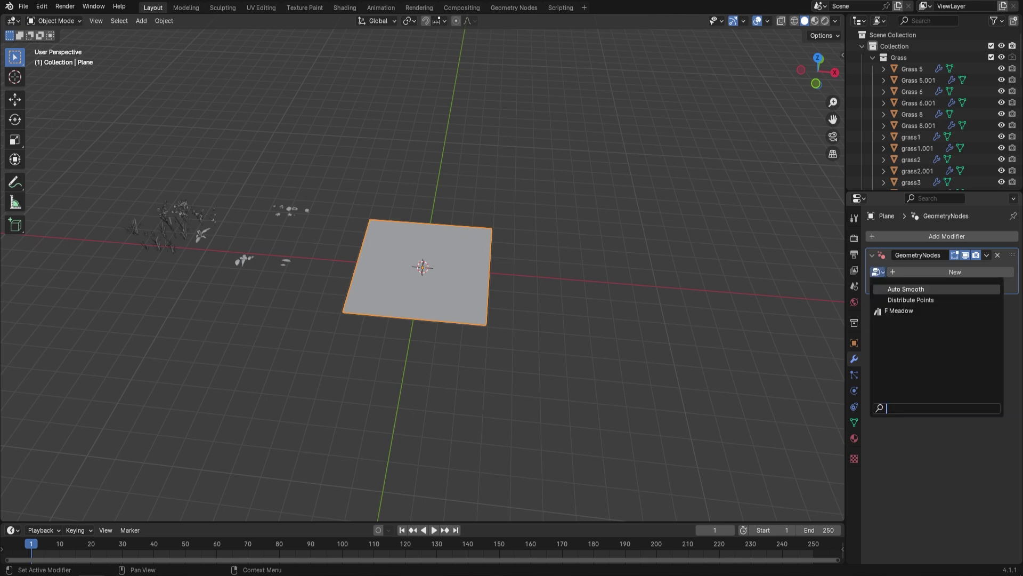
click(904, 311)
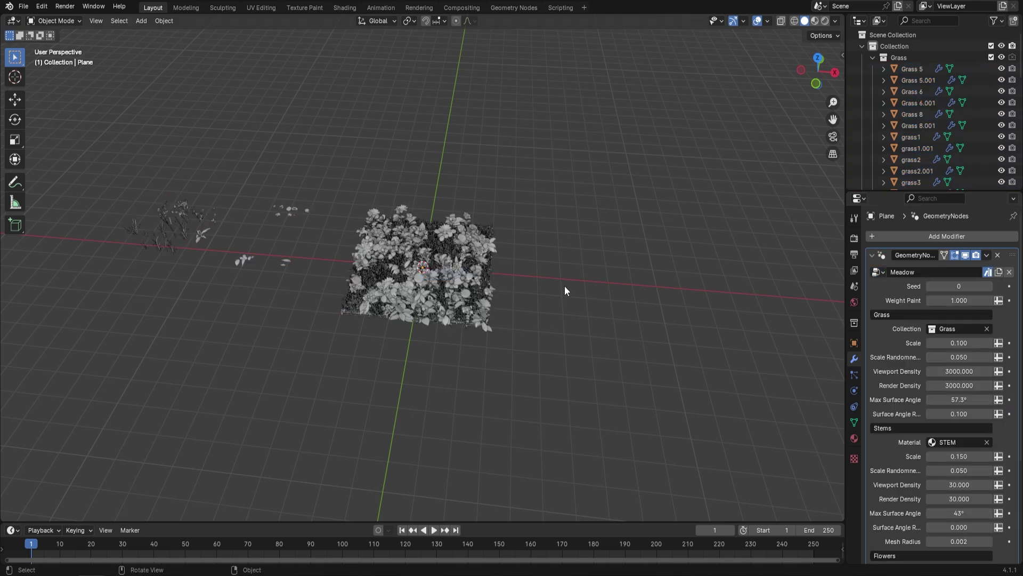
middle_drag(565, 286, 542, 277)
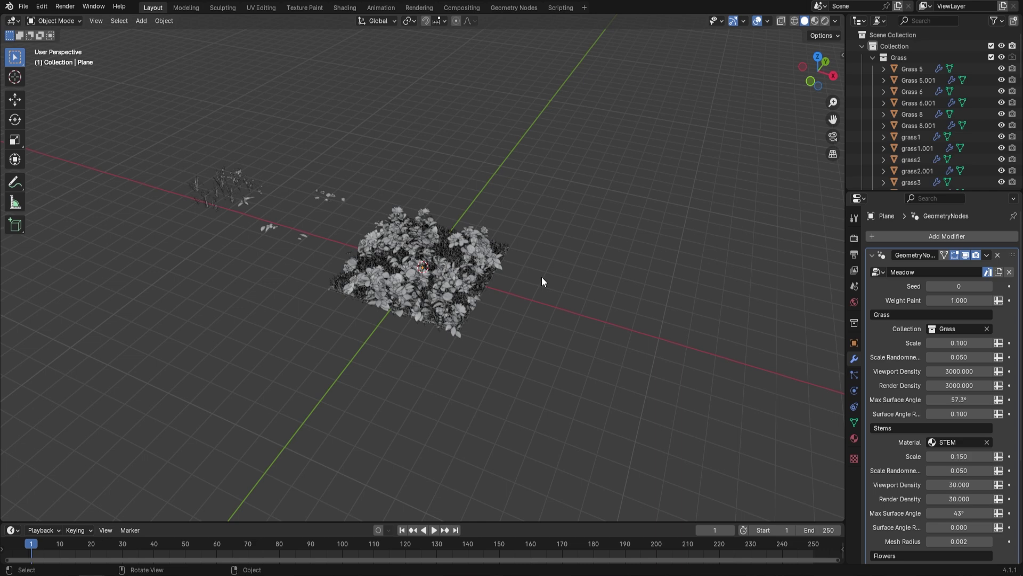